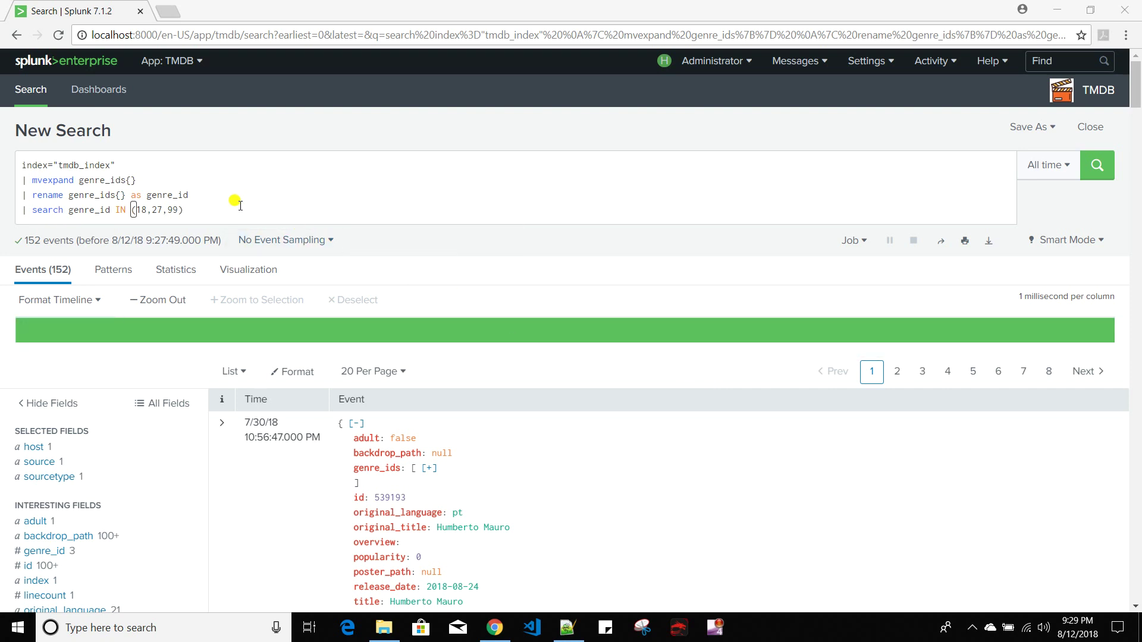
# Step: Review the query's index, mvexpand, rename and genre_id filter lines, and rerun the search for genre IDs 18, 27 and 99
pyautogui.click(240, 206)
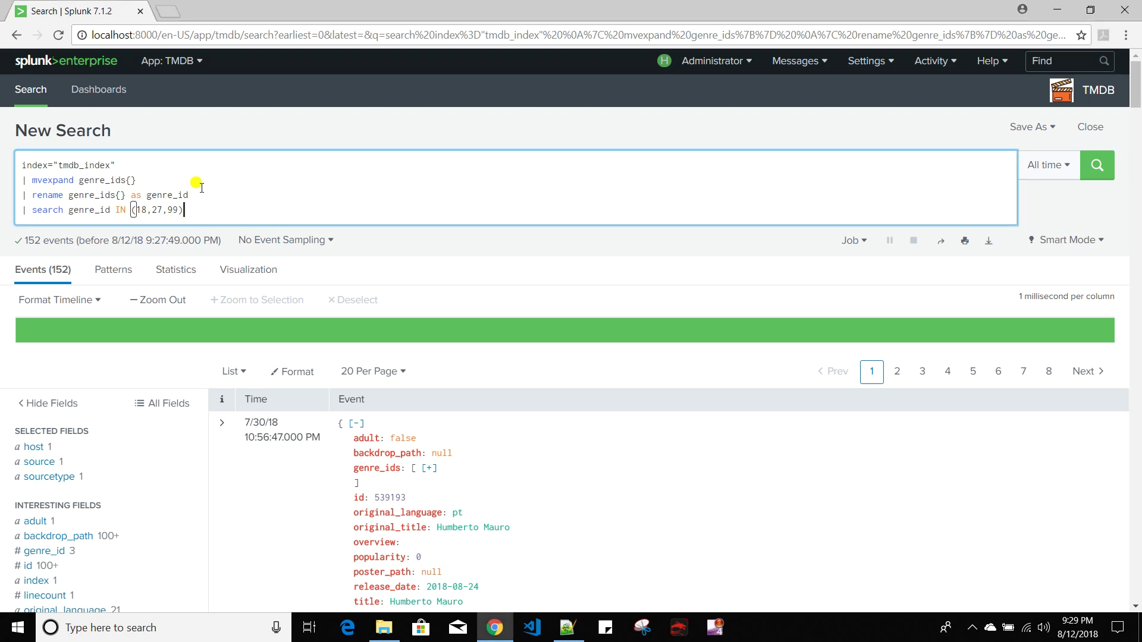
pyautogui.tripleClick(129, 166)
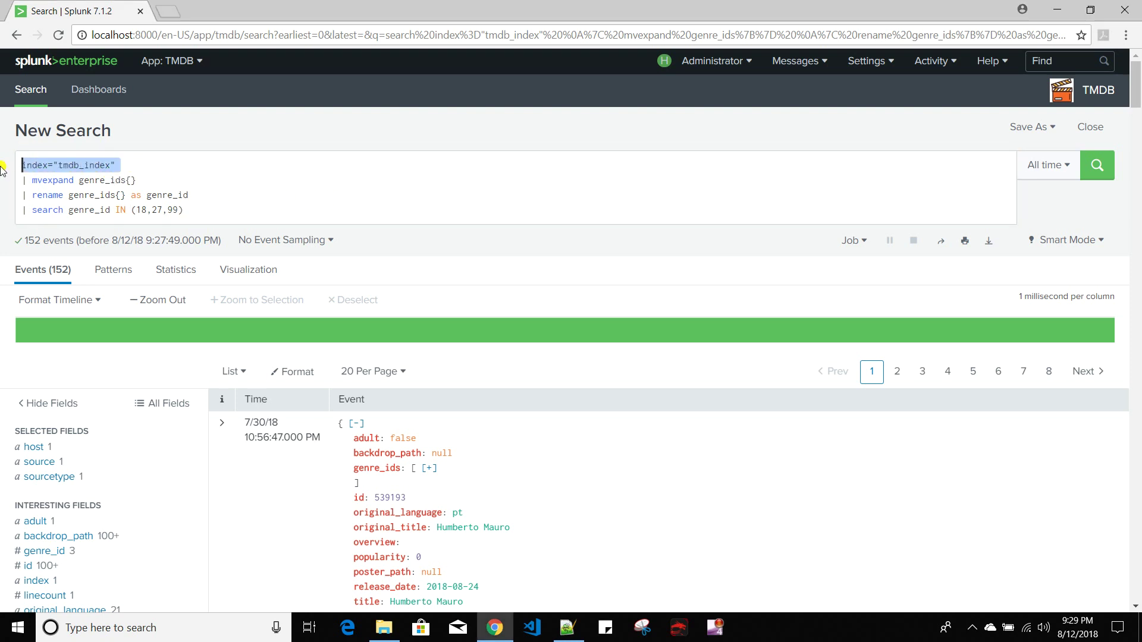
pyautogui.click(150, 182)
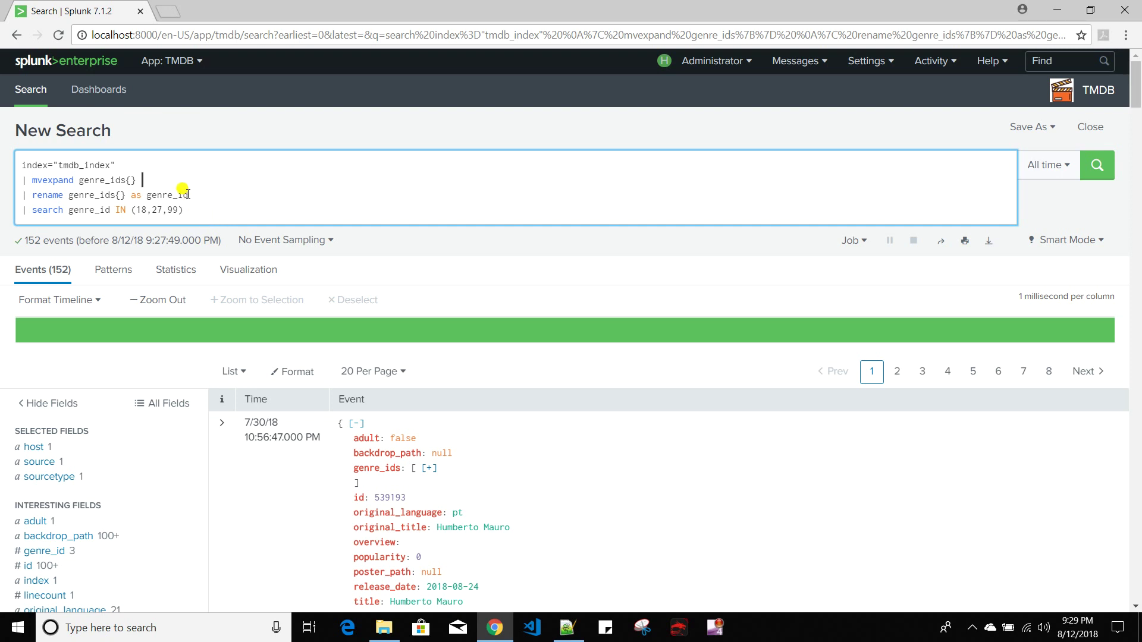
pyautogui.doubleClick(165, 196)
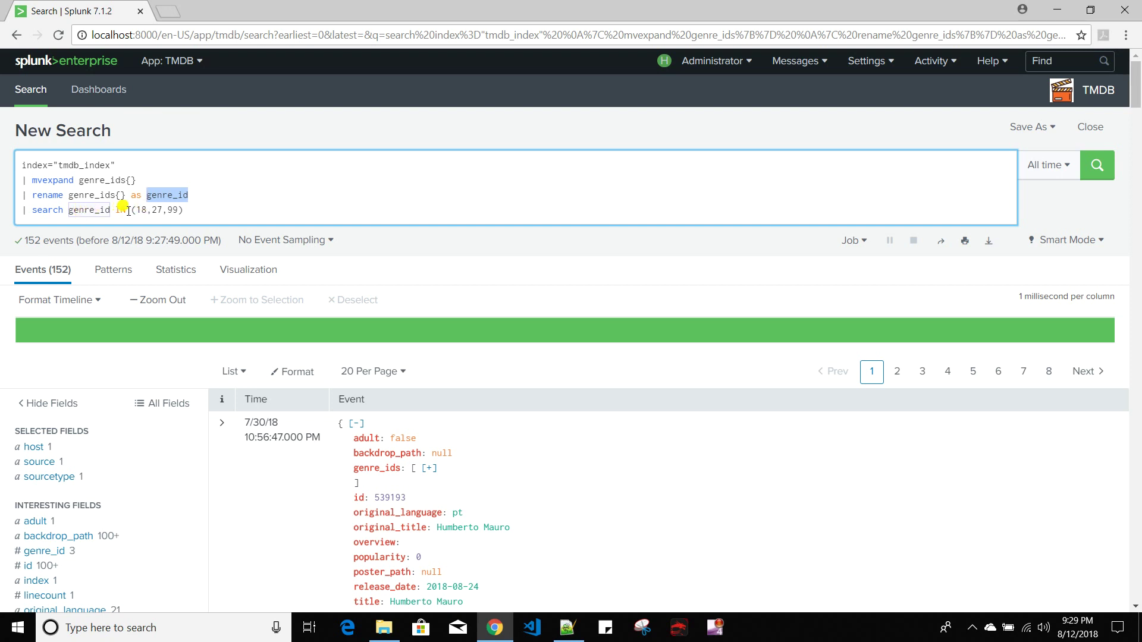
pyautogui.moveTo(138, 210); pyautogui.dragTo(182, 210)
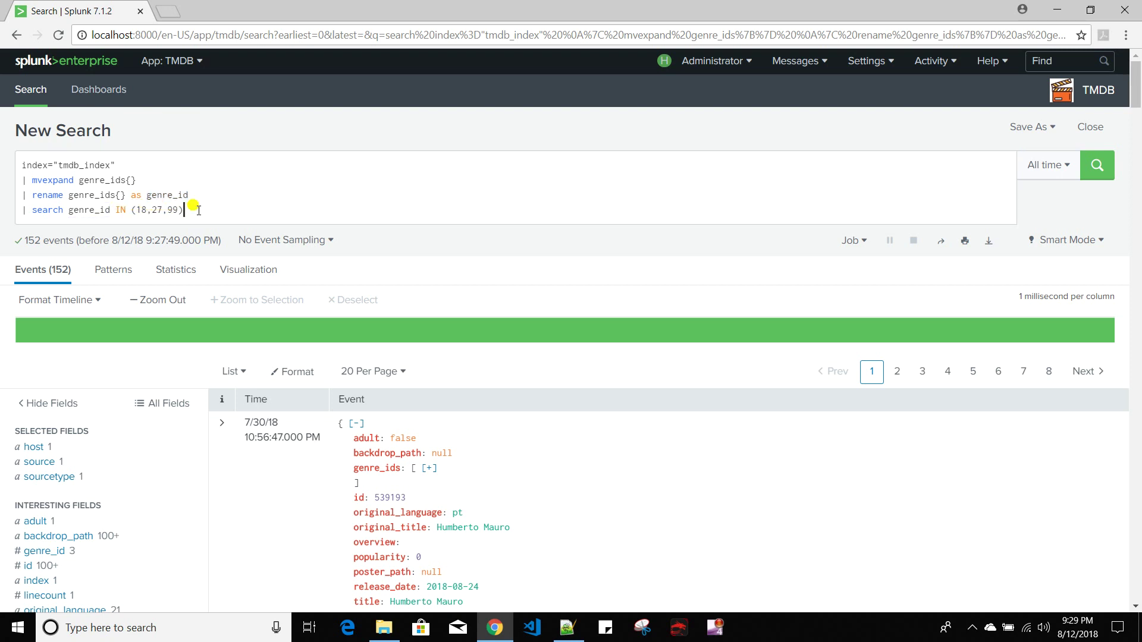
pyautogui.press('Return')
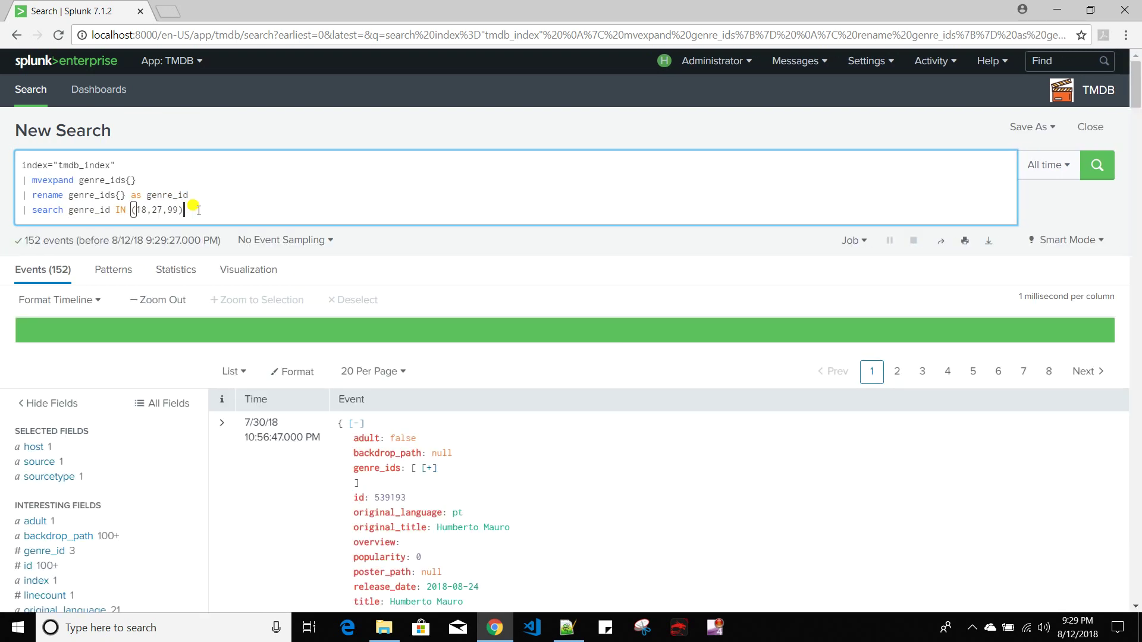
# Step: Add a table command on a new line at the end of the query and check the original_language field's details
pyautogui.write('| table')
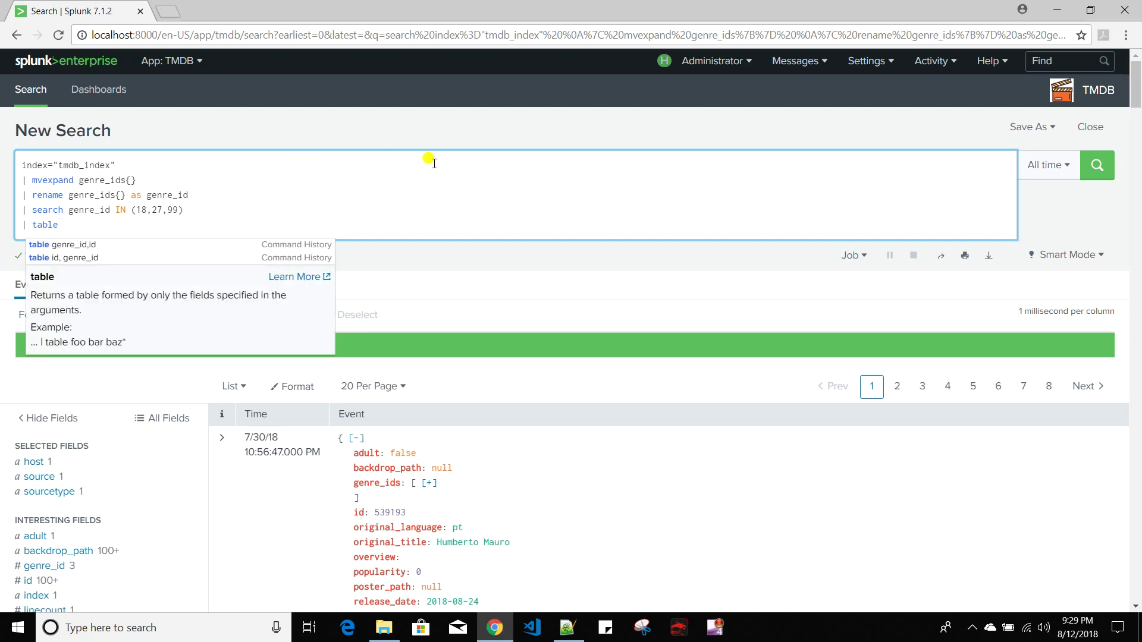
pyautogui.press('Return')
pyautogui.scroll(-3, 383, 229)
pyautogui.scroll(-3, 383, 226)
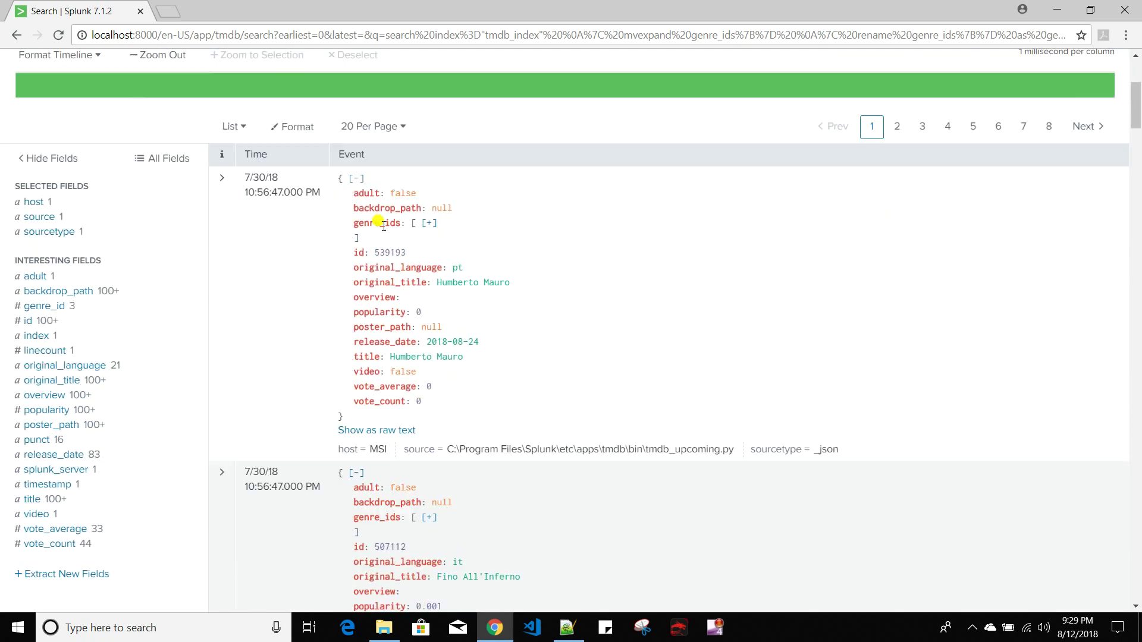
pyautogui.click(60, 329)
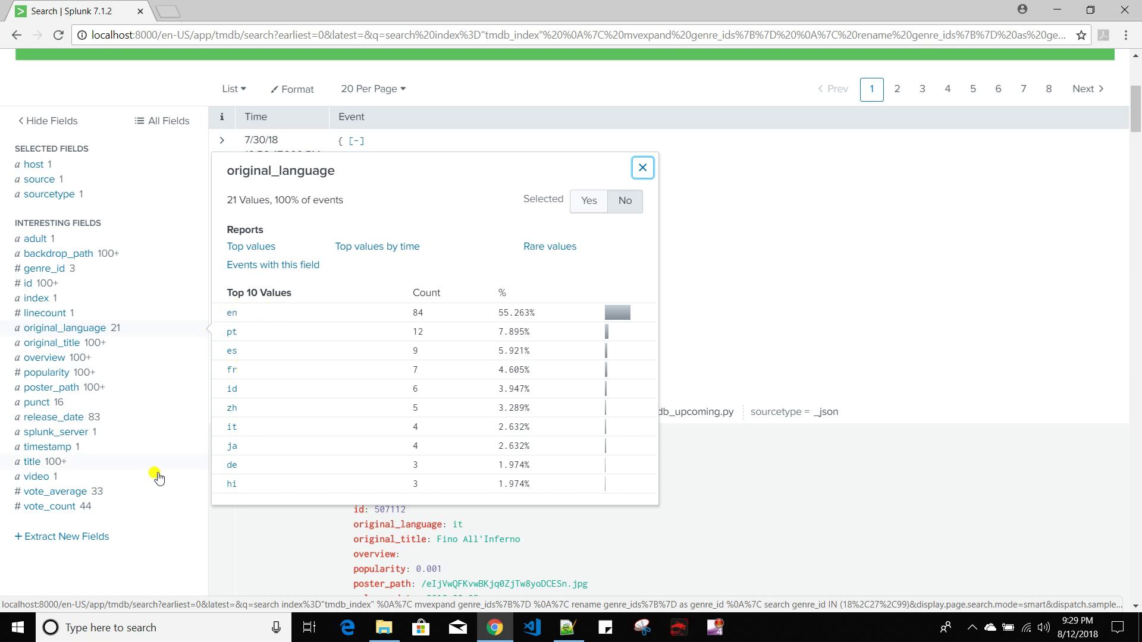
pyautogui.scroll(5, 161, 387)
pyautogui.click(102, 226)
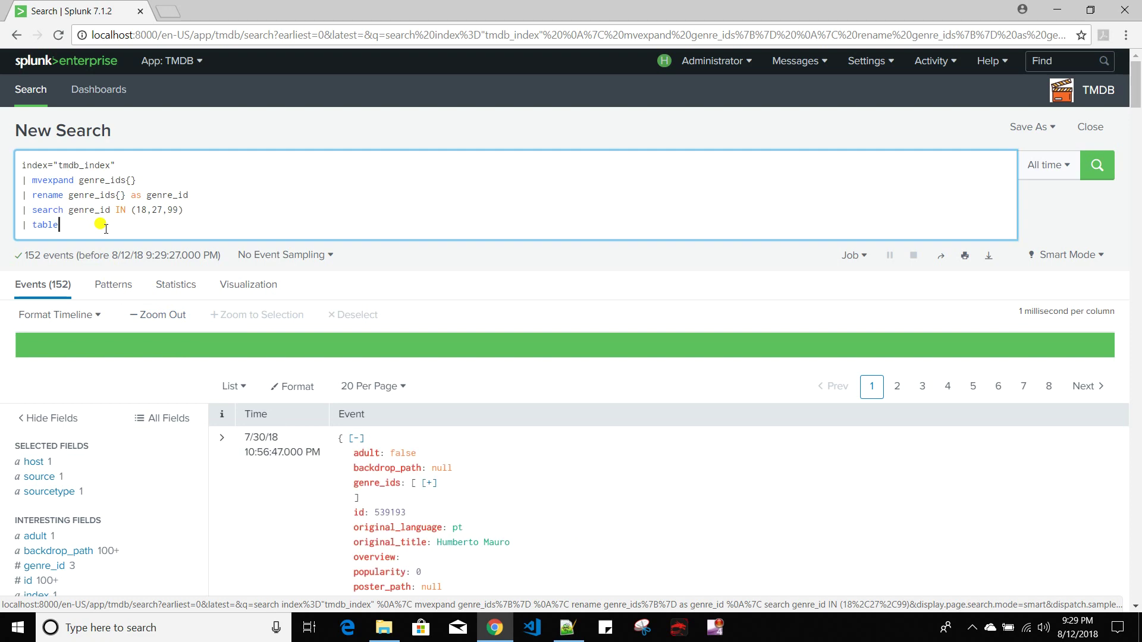
# Step: Copy the field name original_language from its details and paste it as the table command's first column
pyautogui.scroll(-4, 99, 511)
pyautogui.click(89, 403)
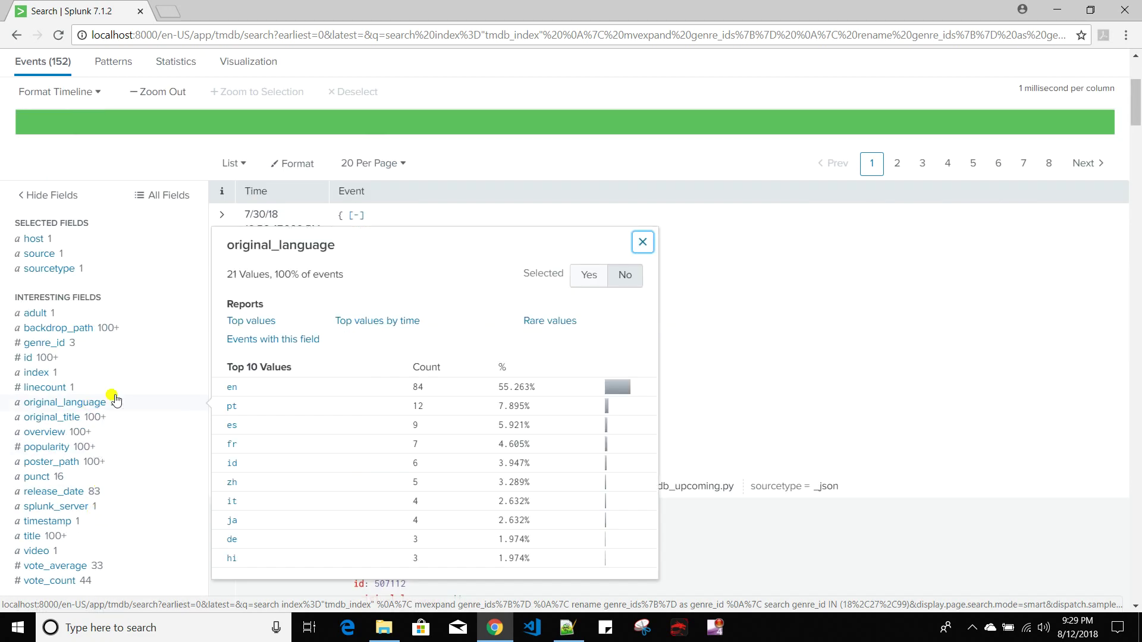
pyautogui.doubleClick(285, 245)
pyautogui.hotkey('ctrl', 'c')
pyautogui.scroll(4, 149, 280)
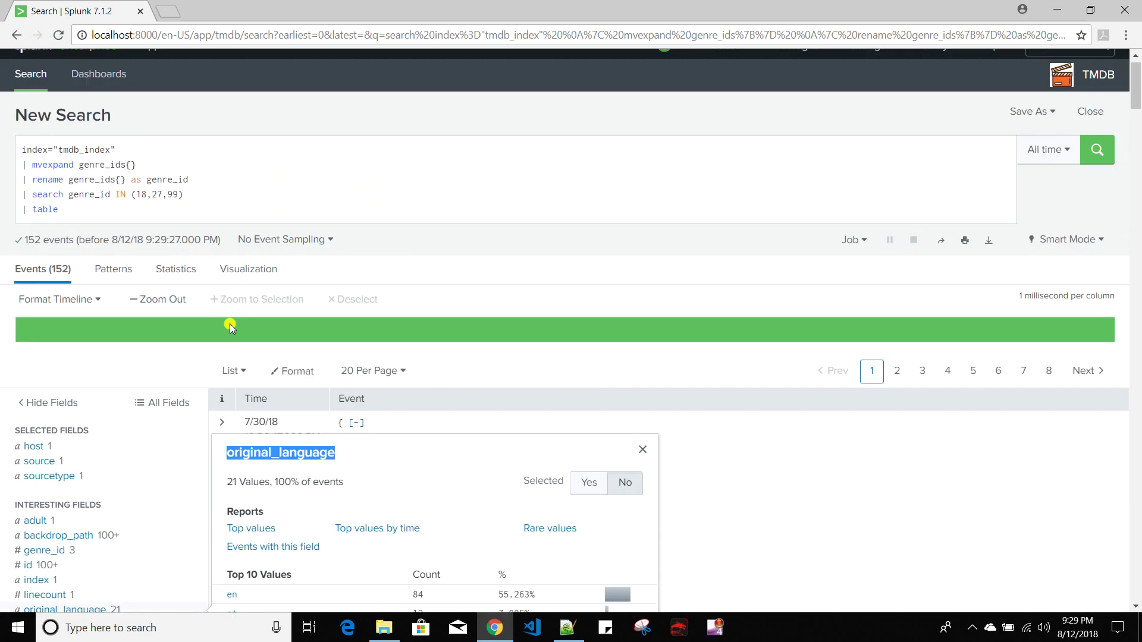
pyautogui.click(102, 226)
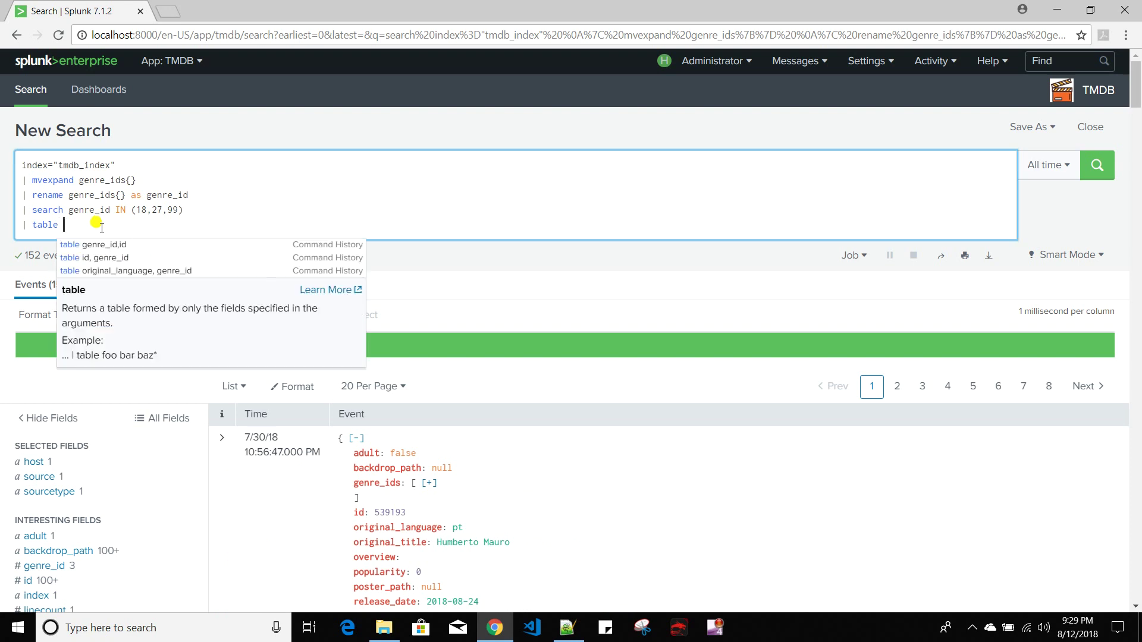
pyautogui.hotkey('ctrl', 'v')
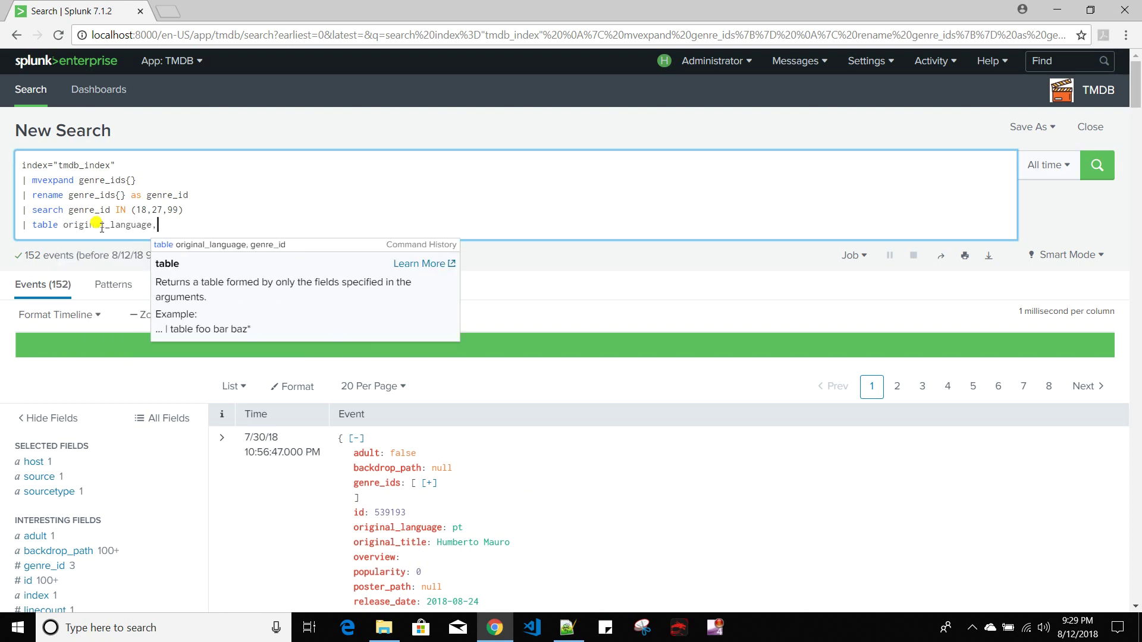
# Step: Add genre_id as the second column of the table command and run the search
pyautogui.write(',')
pyautogui.press('Down')
pyautogui.press('Return')
pyautogui.press('Return')
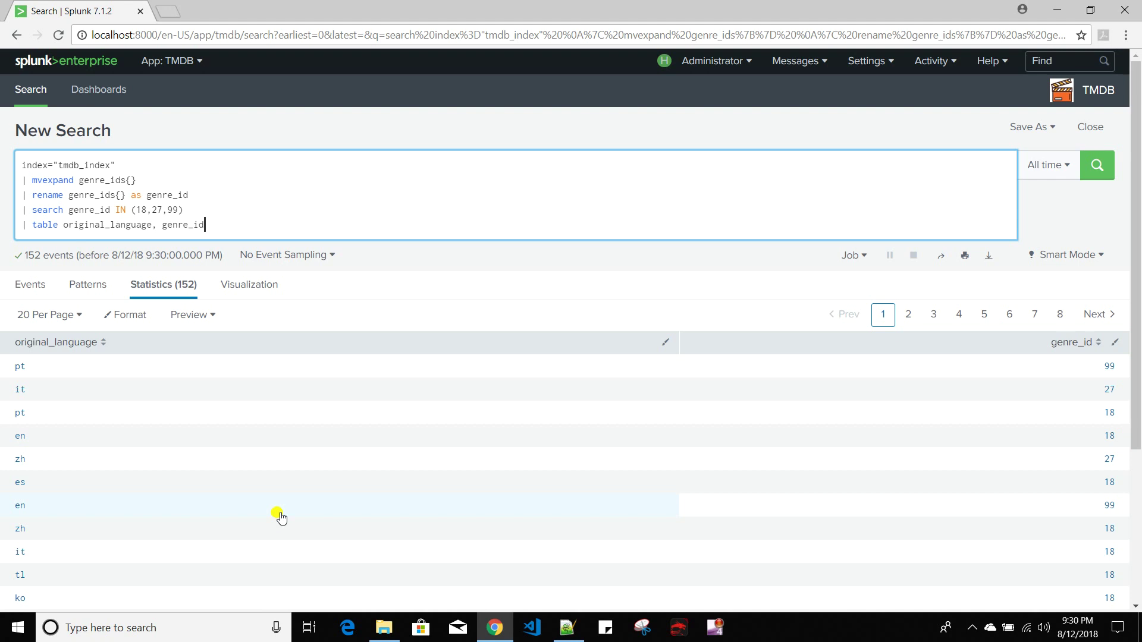
# Step: Append the line "| stats count by original_language, genre_id" to the query and run the search
pyautogui.press('Return')
pyautogui.write('|')
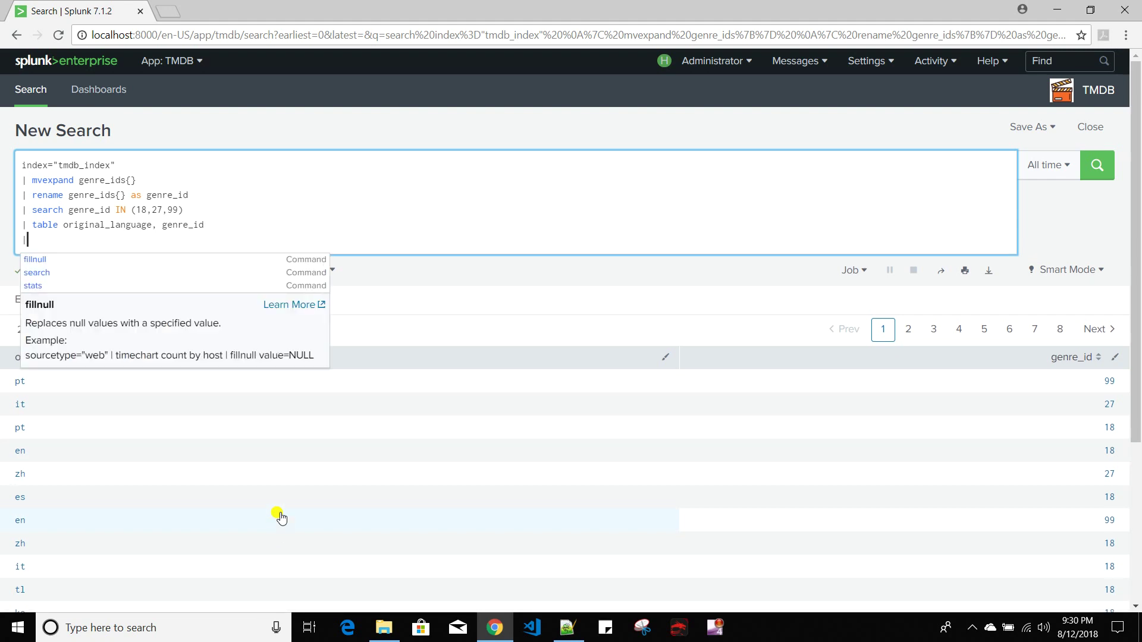
pyautogui.write(' stats ')
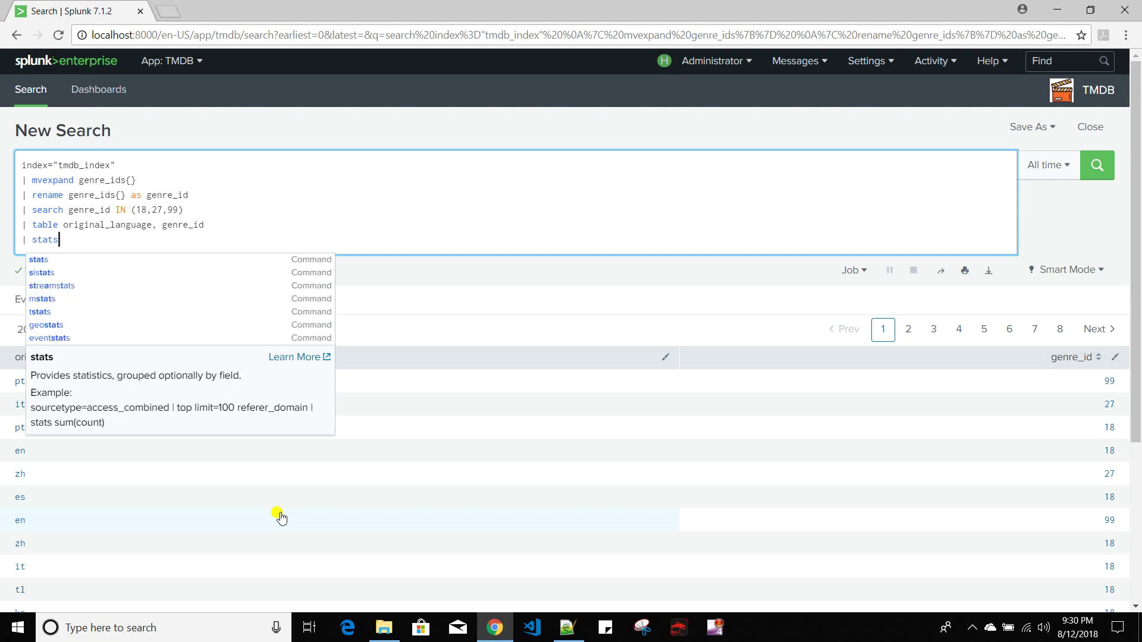
pyautogui.write('coun')
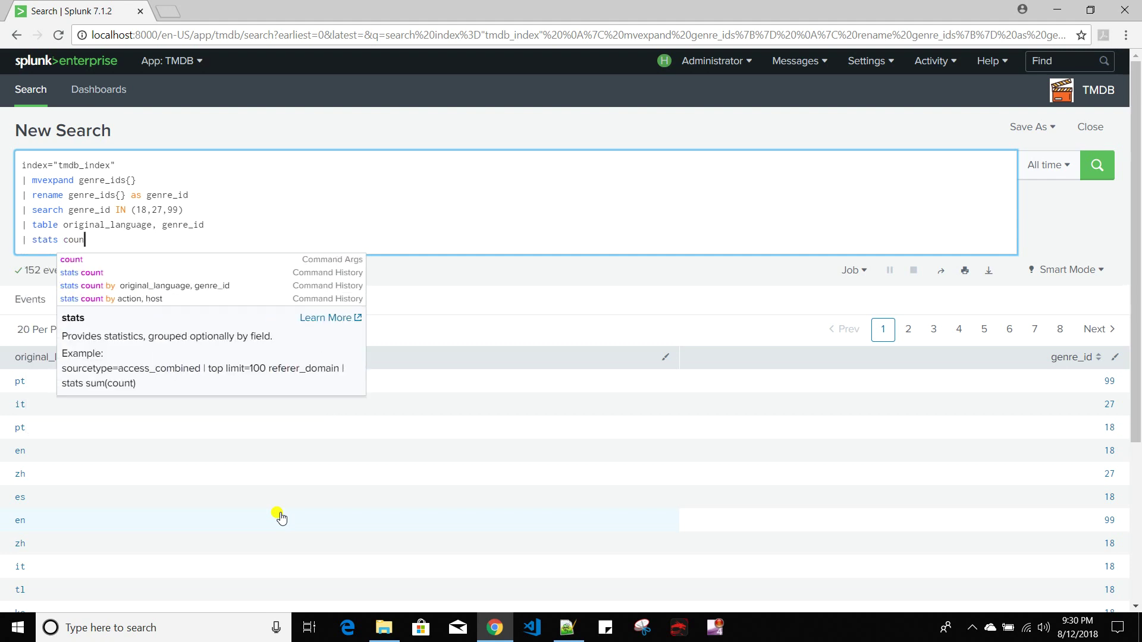
pyautogui.write('t by')
pyautogui.press('Down')
pyautogui.press('Return')
pyautogui.press('Return')
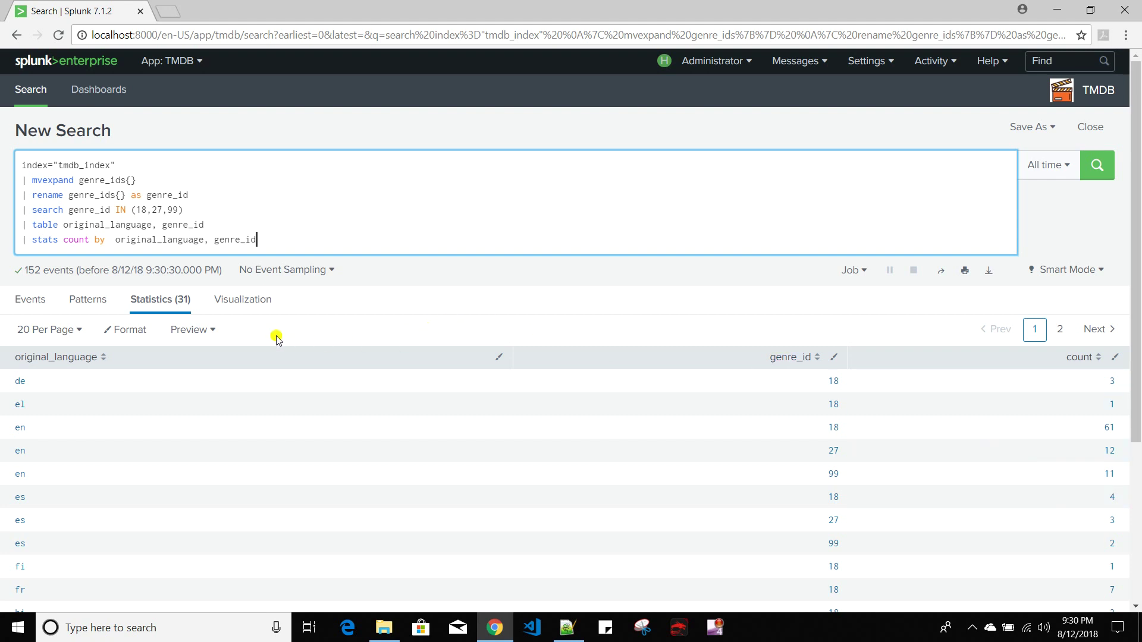
# Step: View the counts as a column chart, compare them with the statistics table, and return to the chart
pyautogui.click(241, 305)
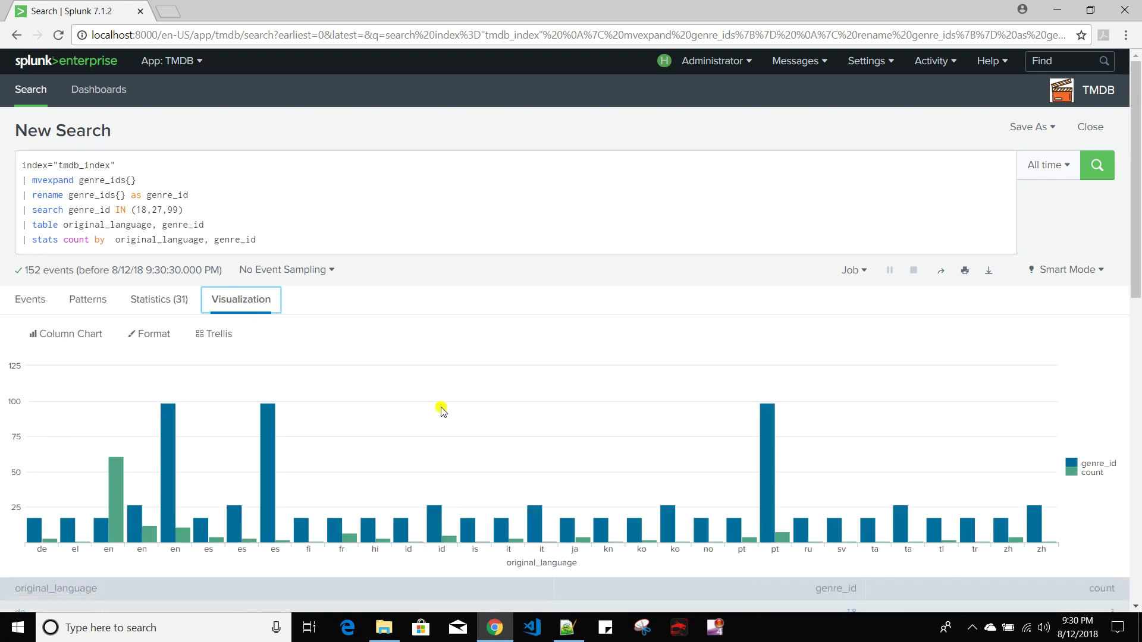
pyautogui.scroll(-1, 442, 409)
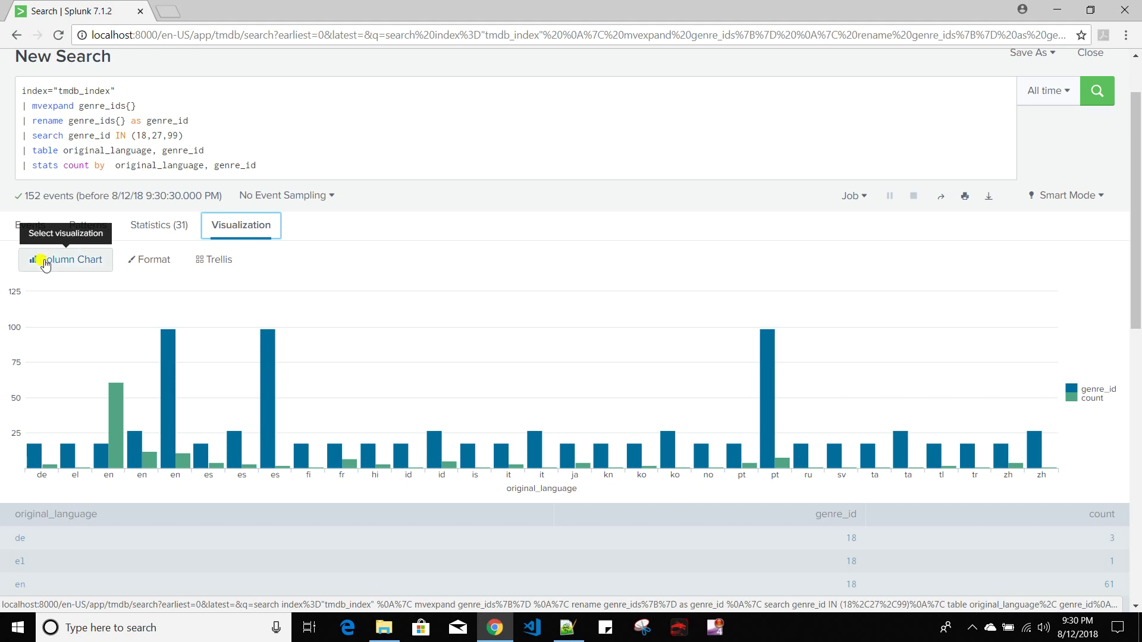
pyautogui.click(149, 230)
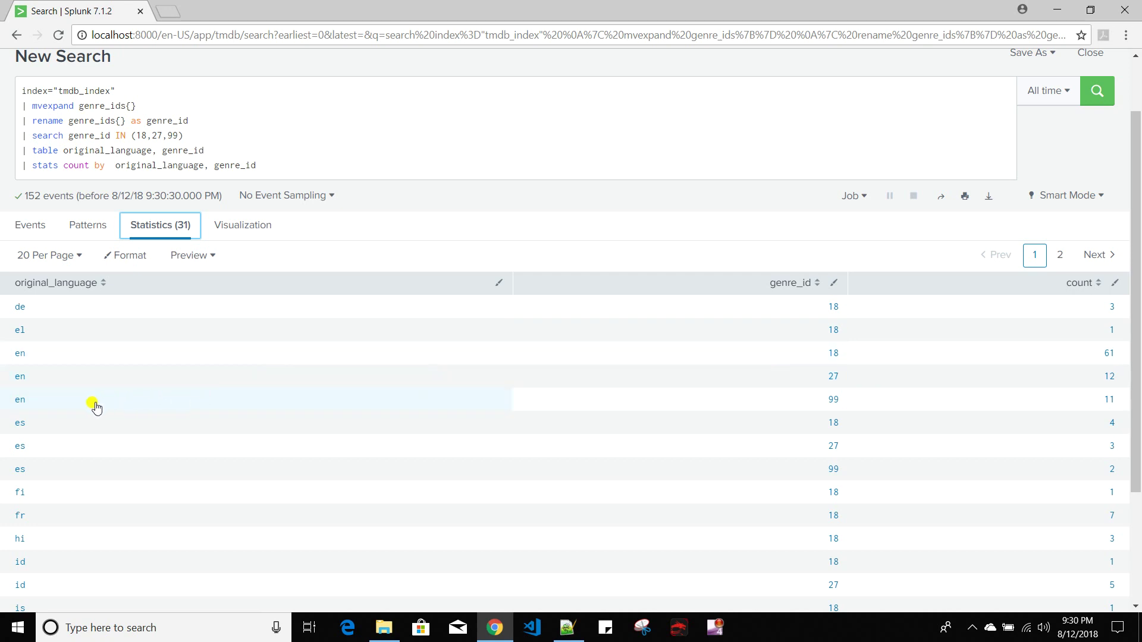
pyautogui.click(222, 231)
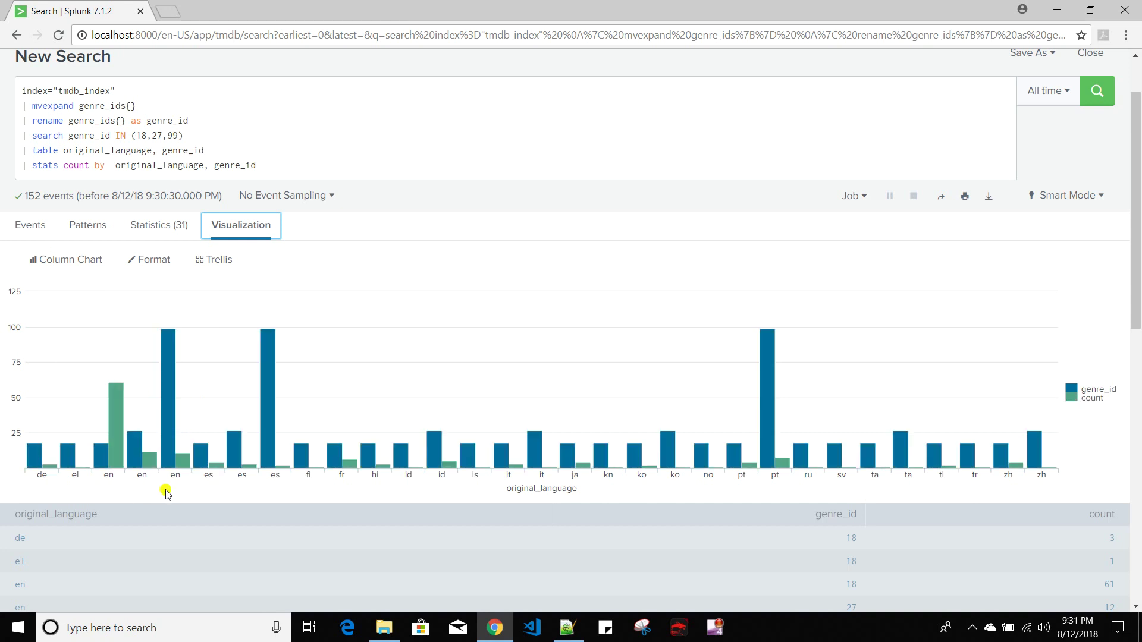
# Step: Start a new piped line after the stats command and show the results as a statistics table
pyautogui.scroll(2, 230, 456)
pyautogui.click(291, 239)
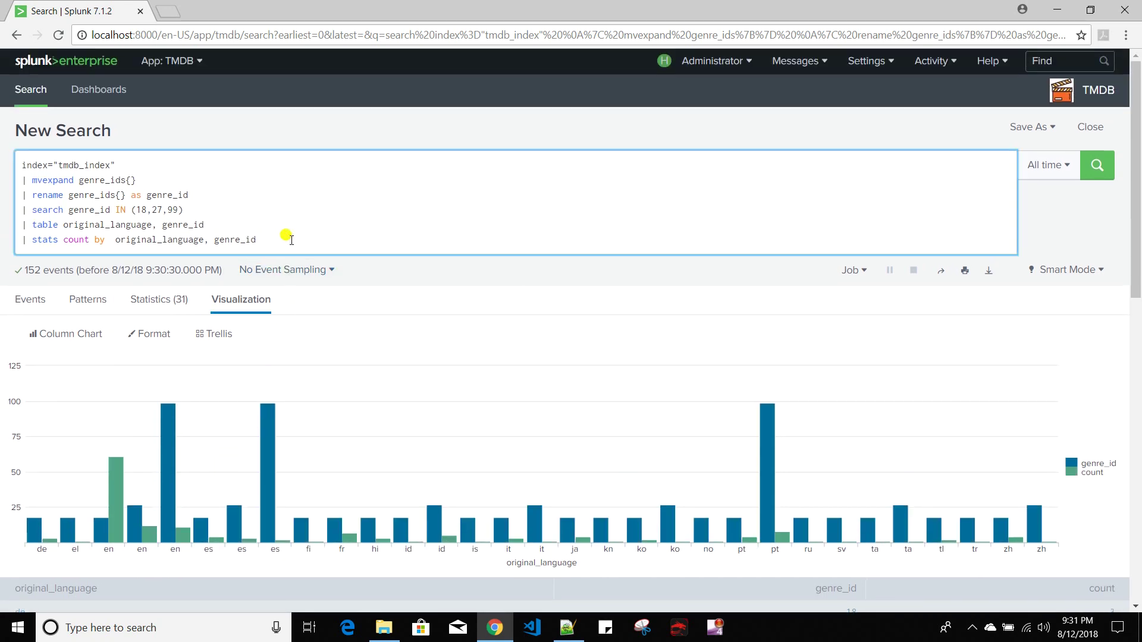
pyautogui.press('Return')
pyautogui.write('|')
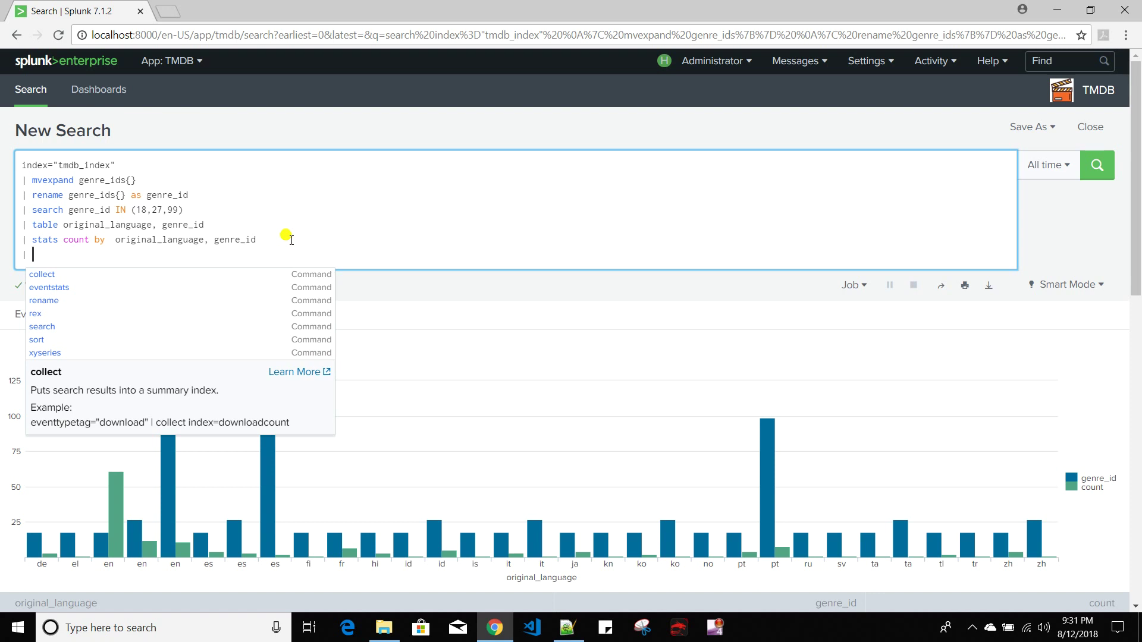
pyautogui.click(375, 212)
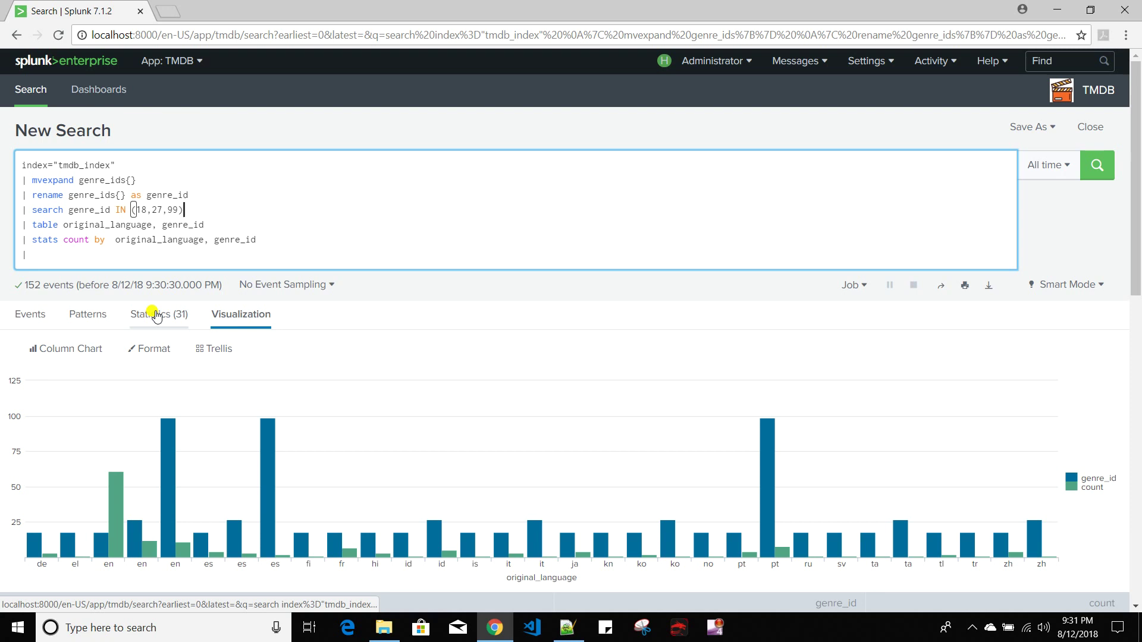
pyautogui.click(155, 314)
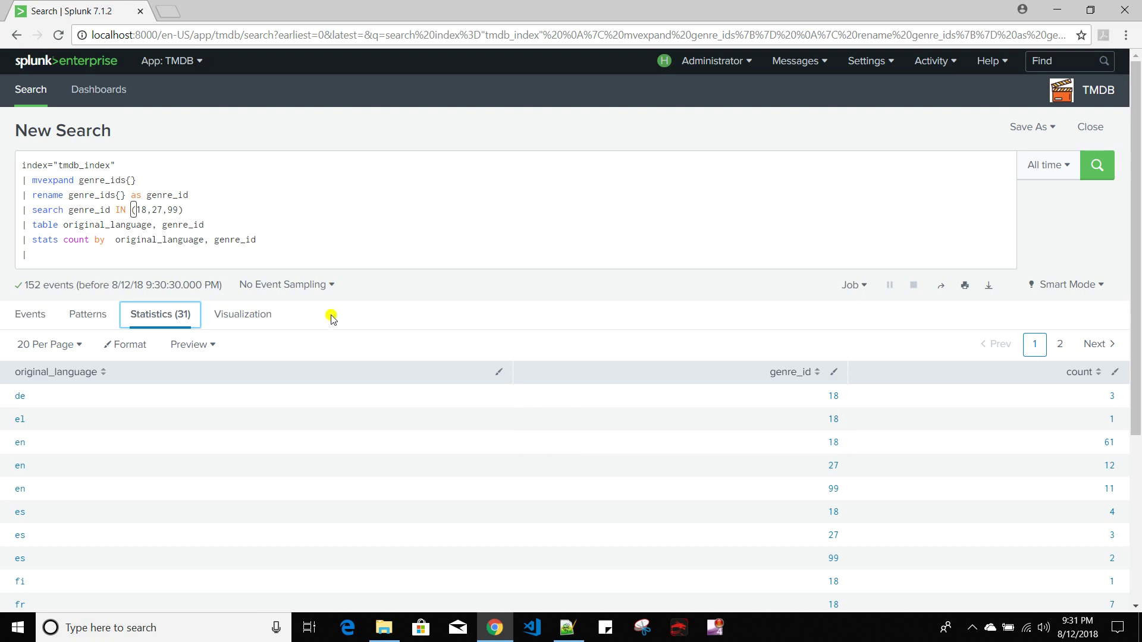
# Step: Complete the last query line as "| xyseries original_language, genre_id, count" and run the search
pyautogui.click(69, 255)
pyautogui.write('xy')
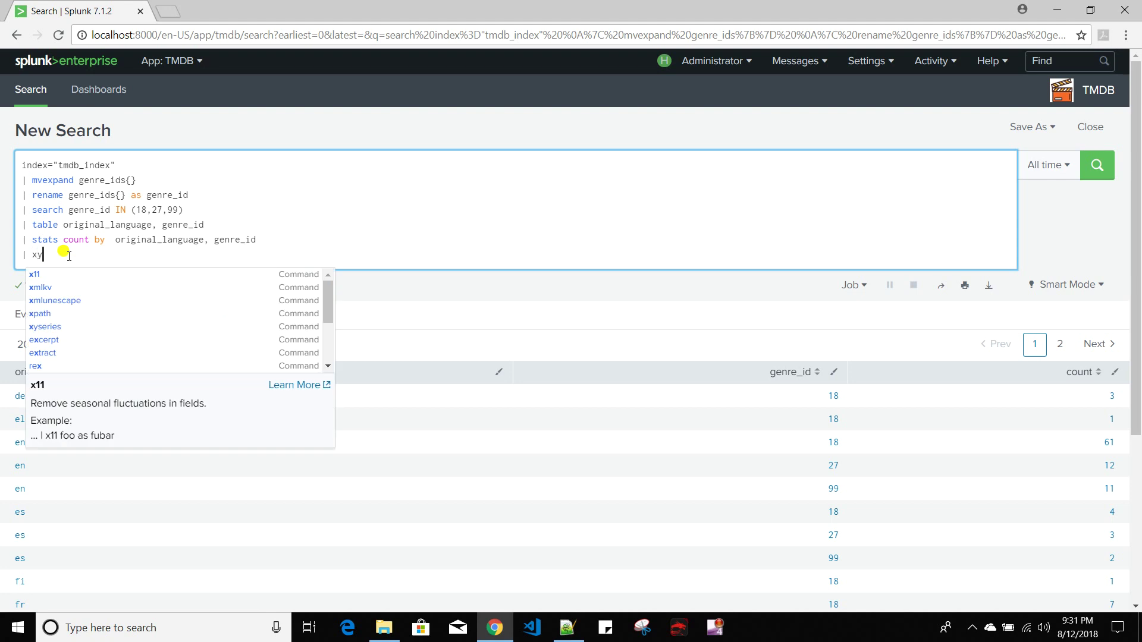
pyautogui.press('Down')
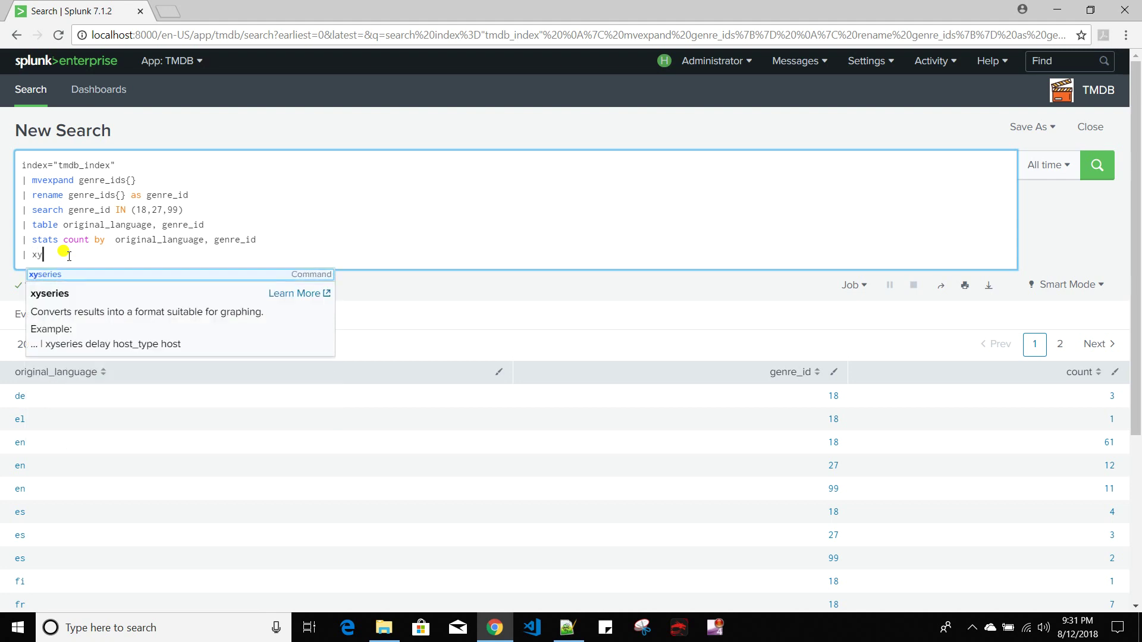
pyautogui.press('Return')
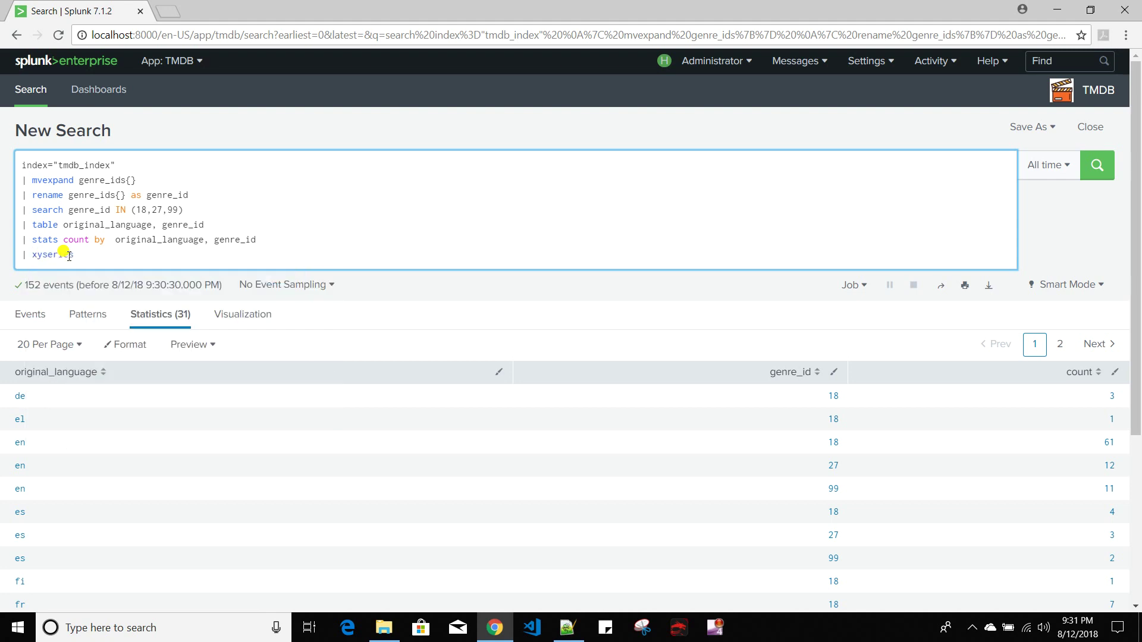
pyautogui.write('or')
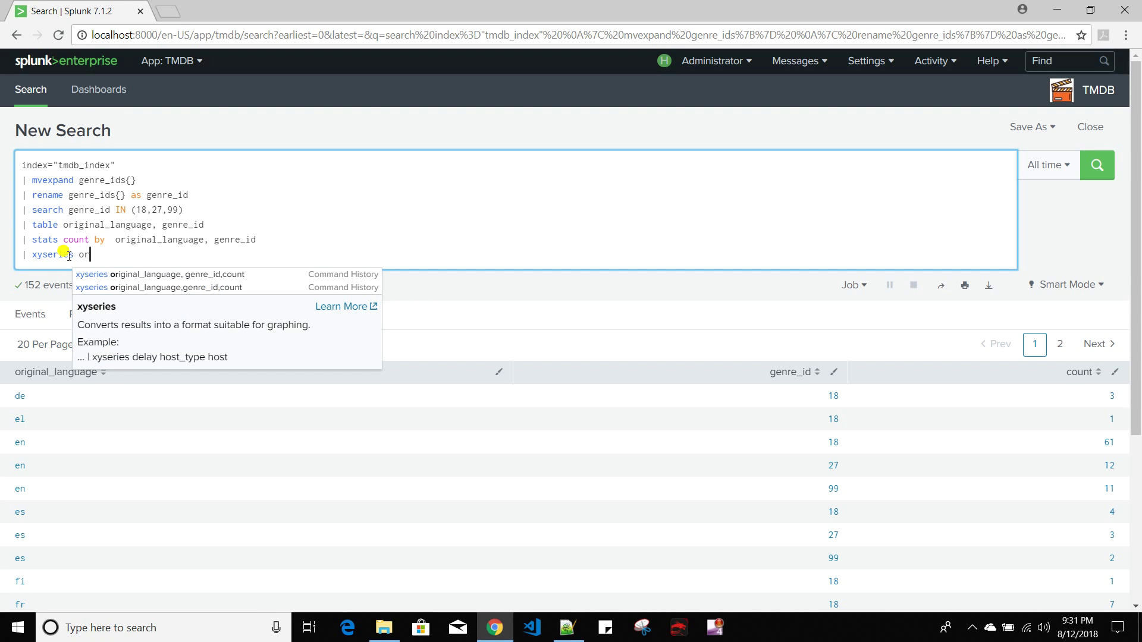
pyautogui.write('iginal_lan')
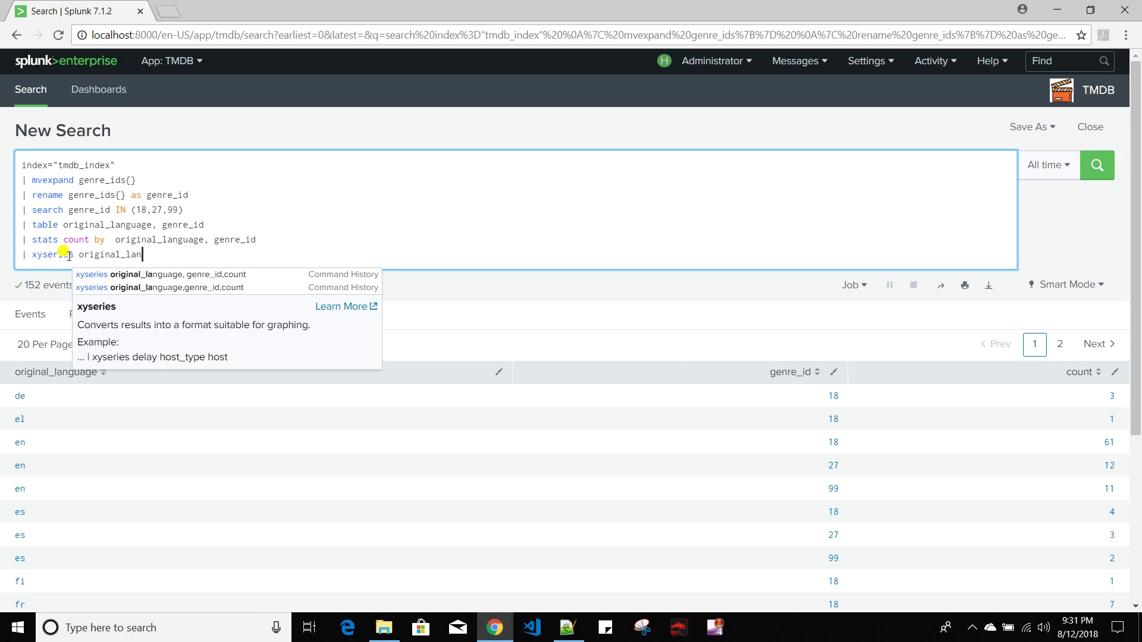
pyautogui.write('guage')
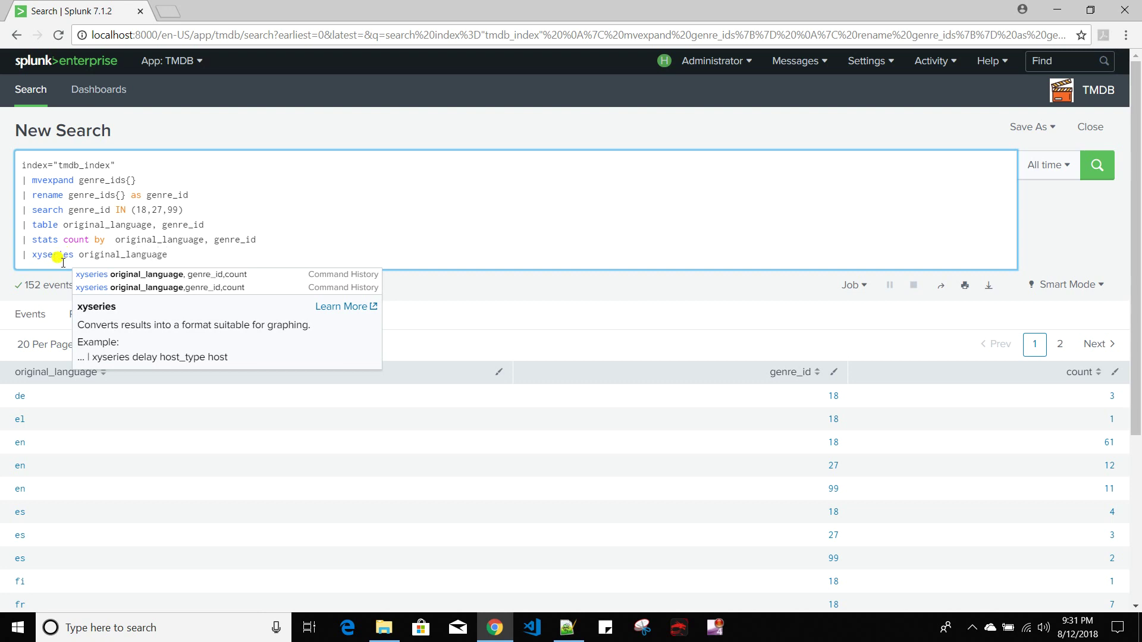
pyautogui.write(', ')
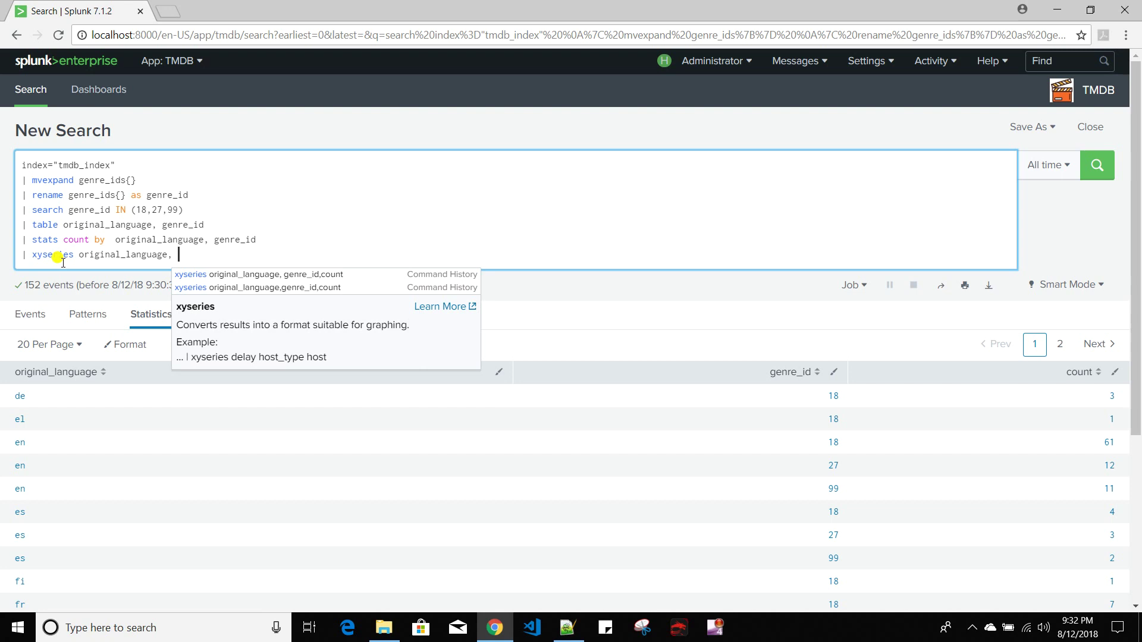
pyautogui.write('genre')
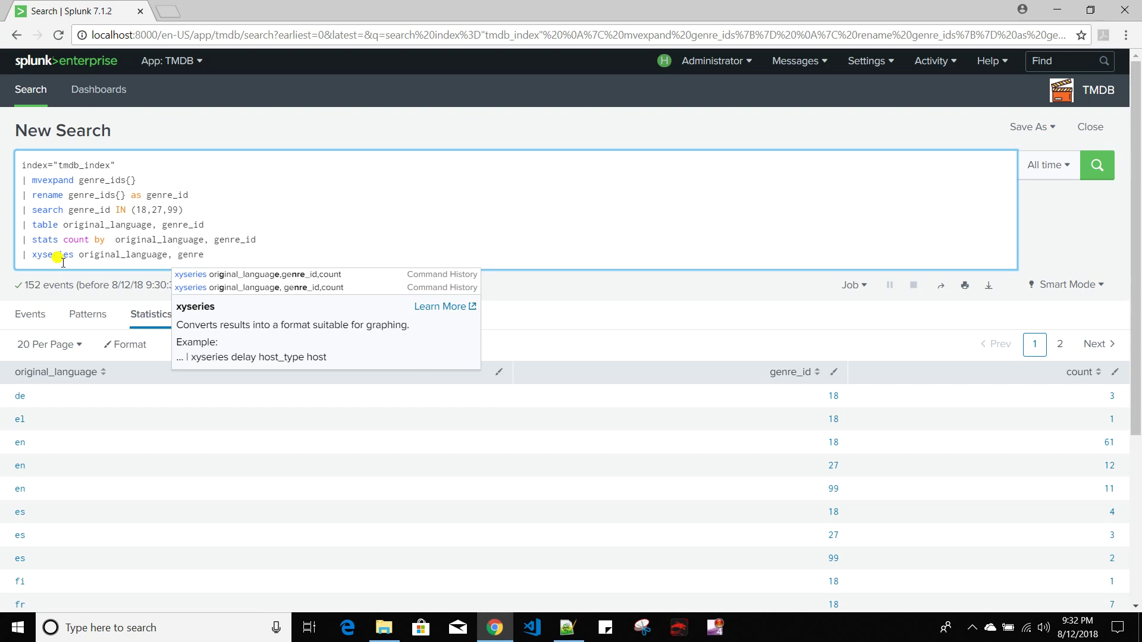
pyautogui.write('_id,')
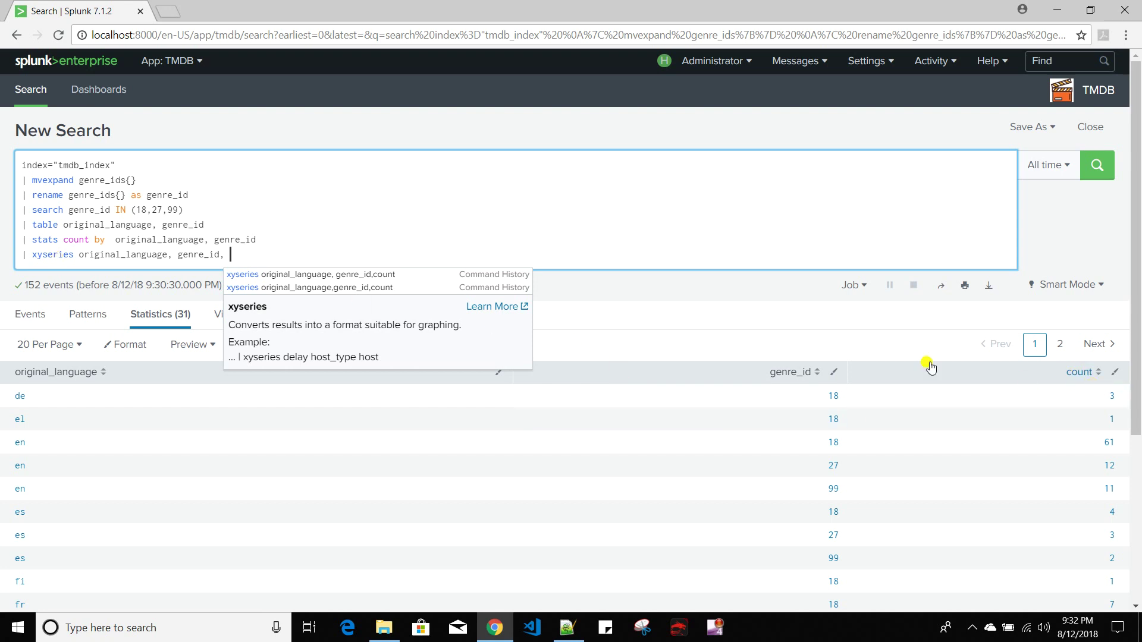
pyautogui.write('unt')
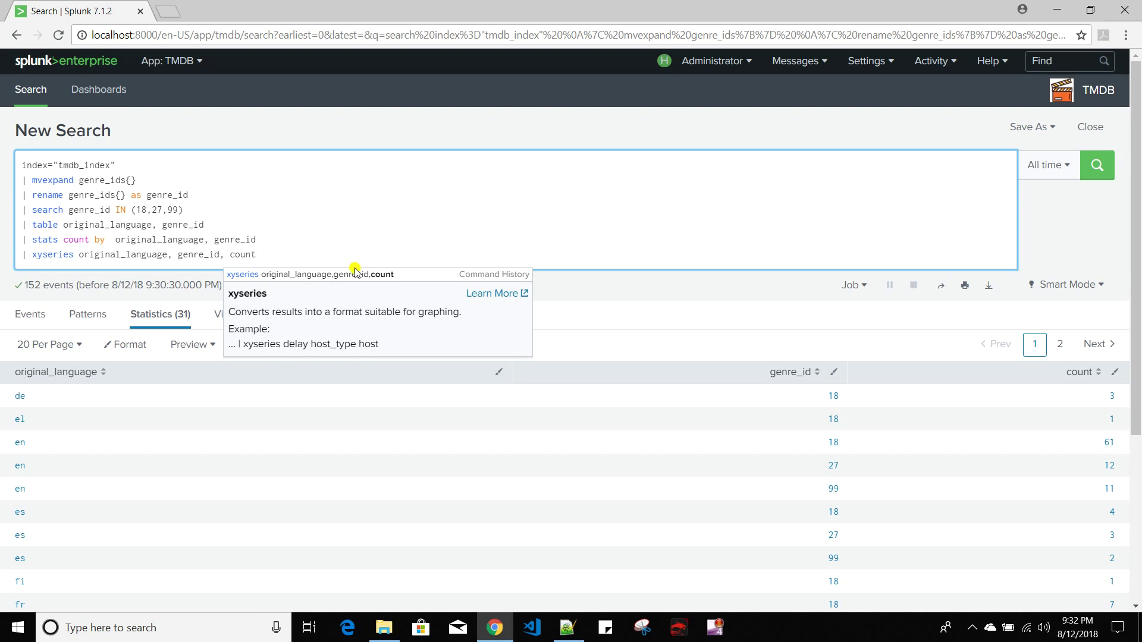
pyautogui.click(178, 256)
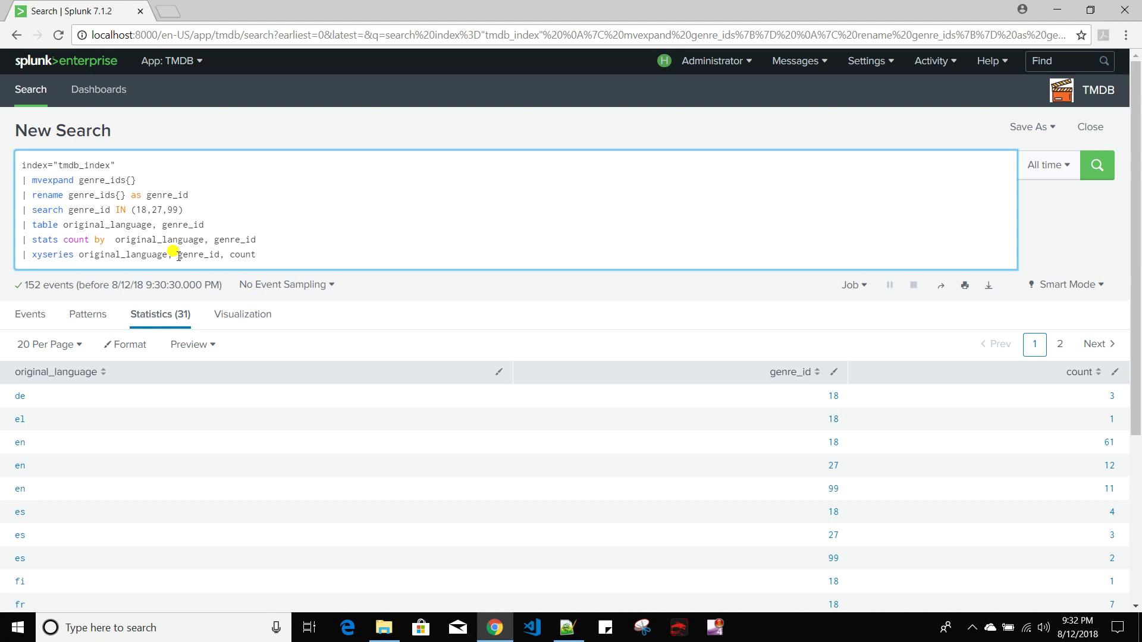
pyautogui.press('Return')
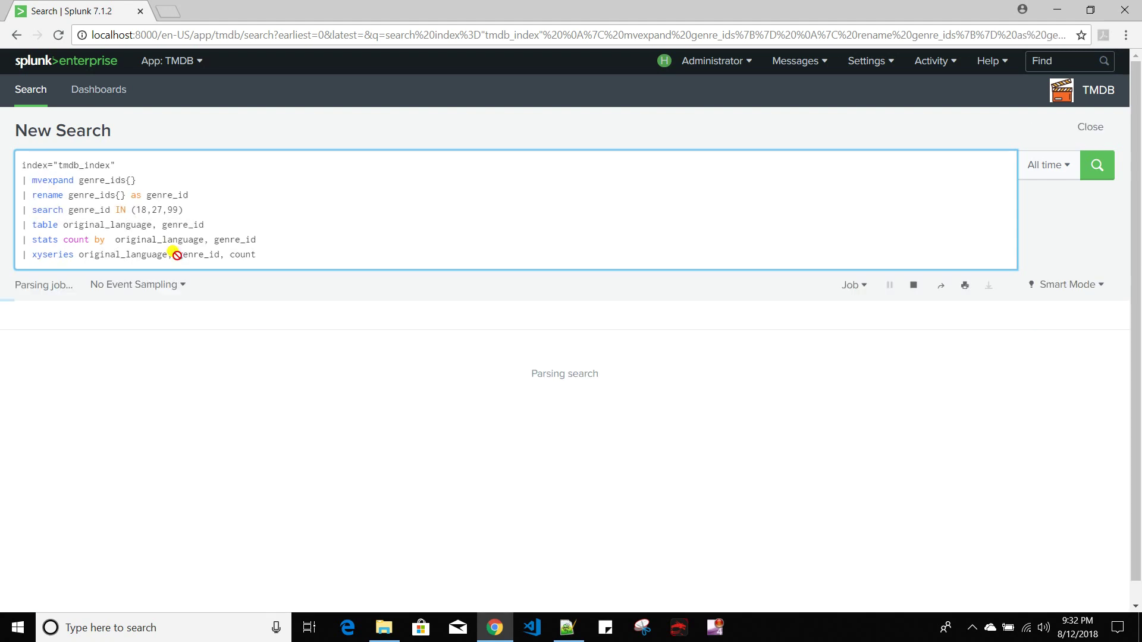
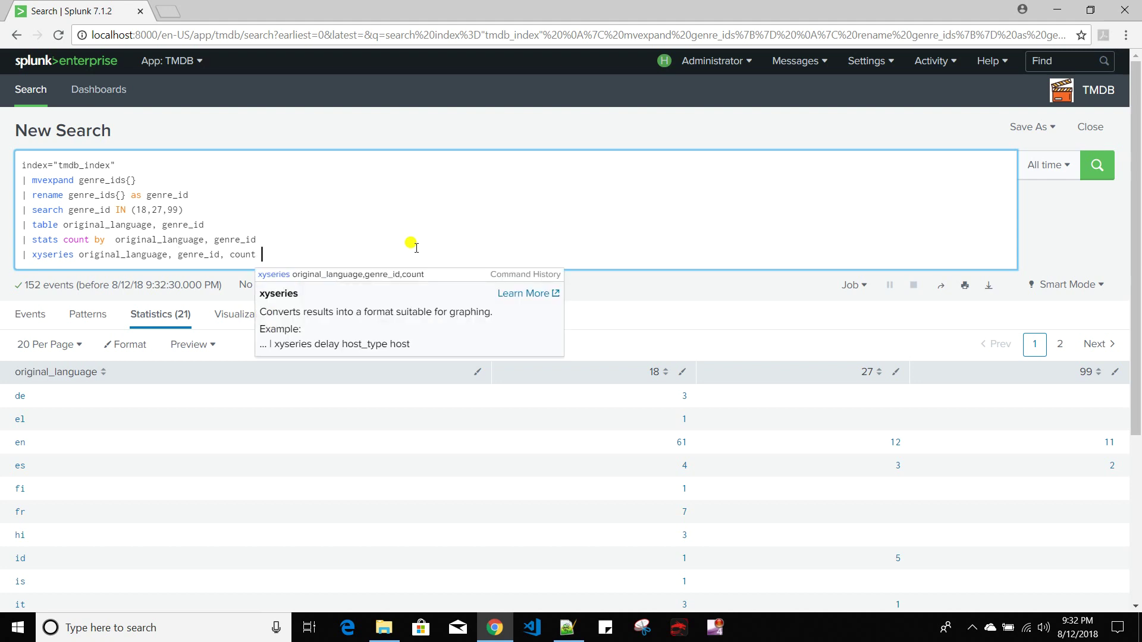
pyautogui.press('Return')
pyautogui.press('Return')
pyautogui.press('Return')
pyautogui.press('Return')
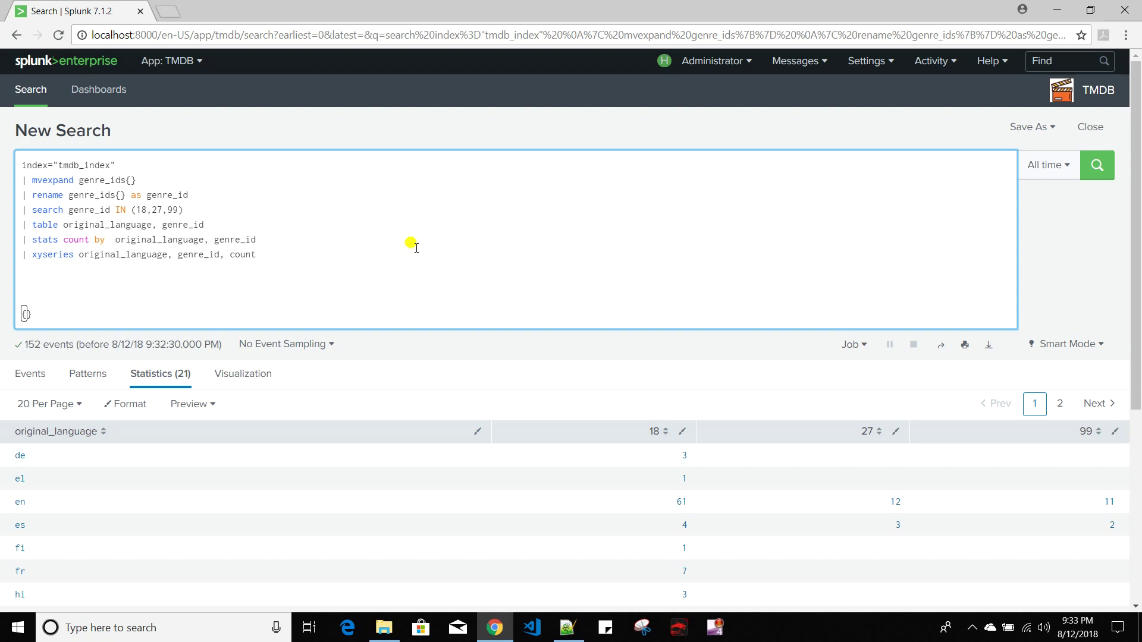
pyautogui.press('BackSpace')
pyautogui.press('BackSpace')
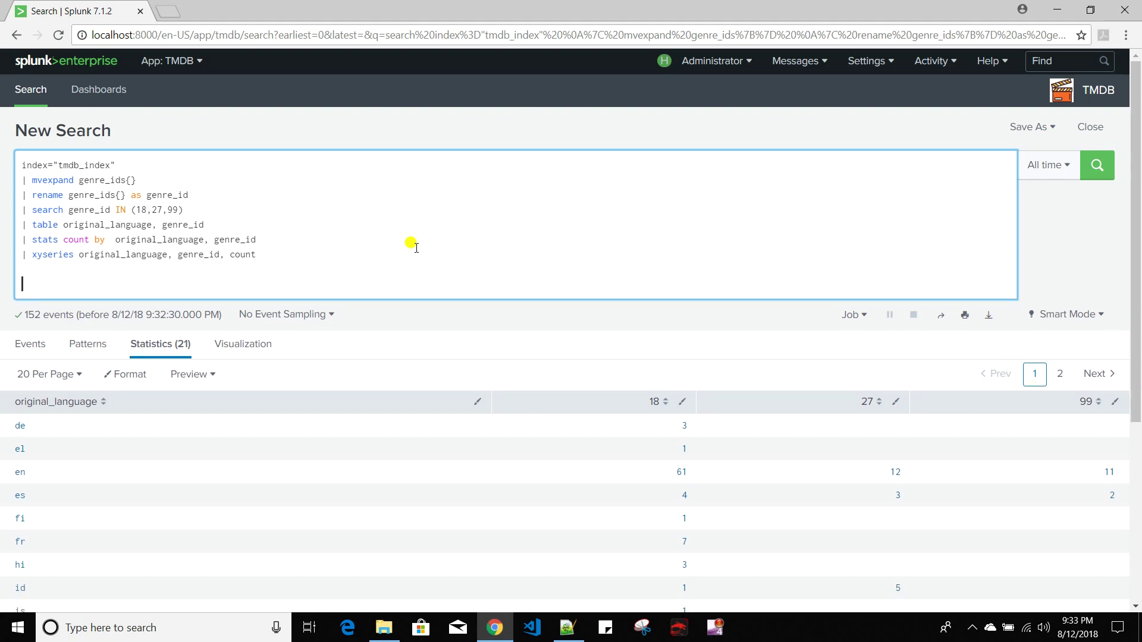
pyautogui.press('BackSpace')
pyautogui.press('BackSpace')
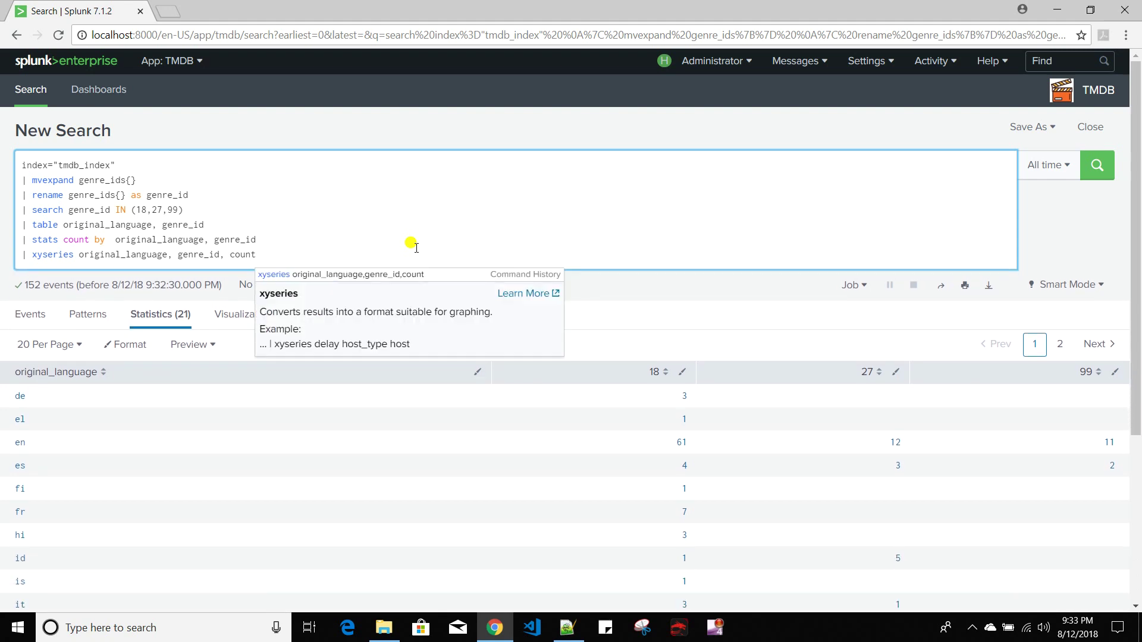
# Step: View the results as a column chart and rerun the search with the xyseries fields ordered genre_id, original_language, count
pyautogui.click(231, 314)
pyautogui.scroll(-1, 236, 404)
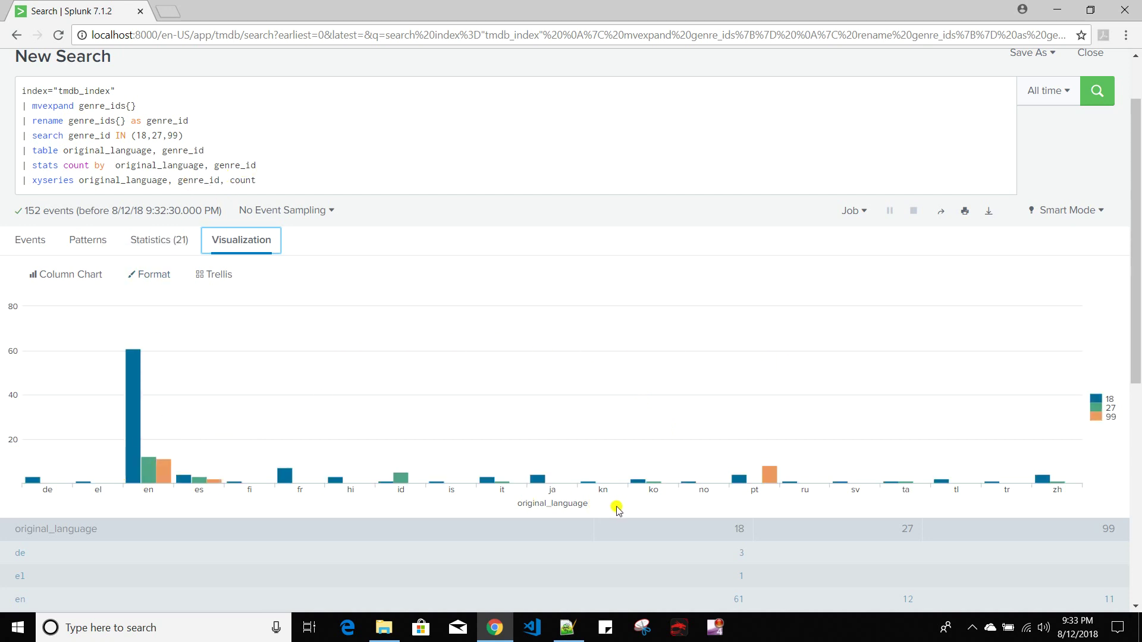
pyautogui.doubleClick(203, 180)
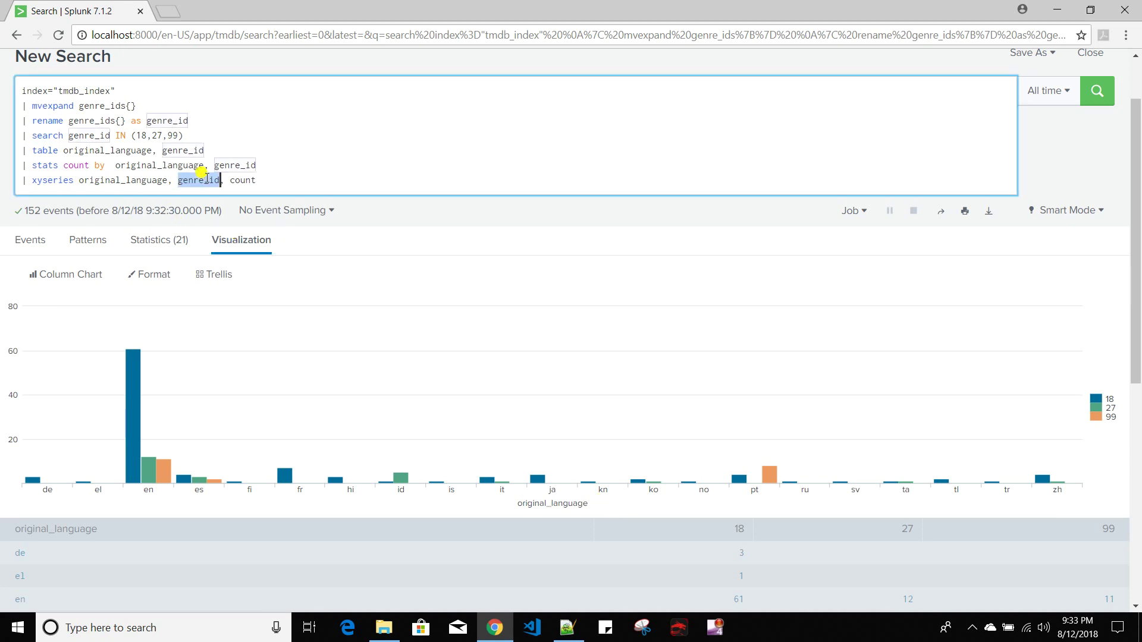
pyautogui.moveTo(205, 179); pyautogui.dragTo(80, 181)
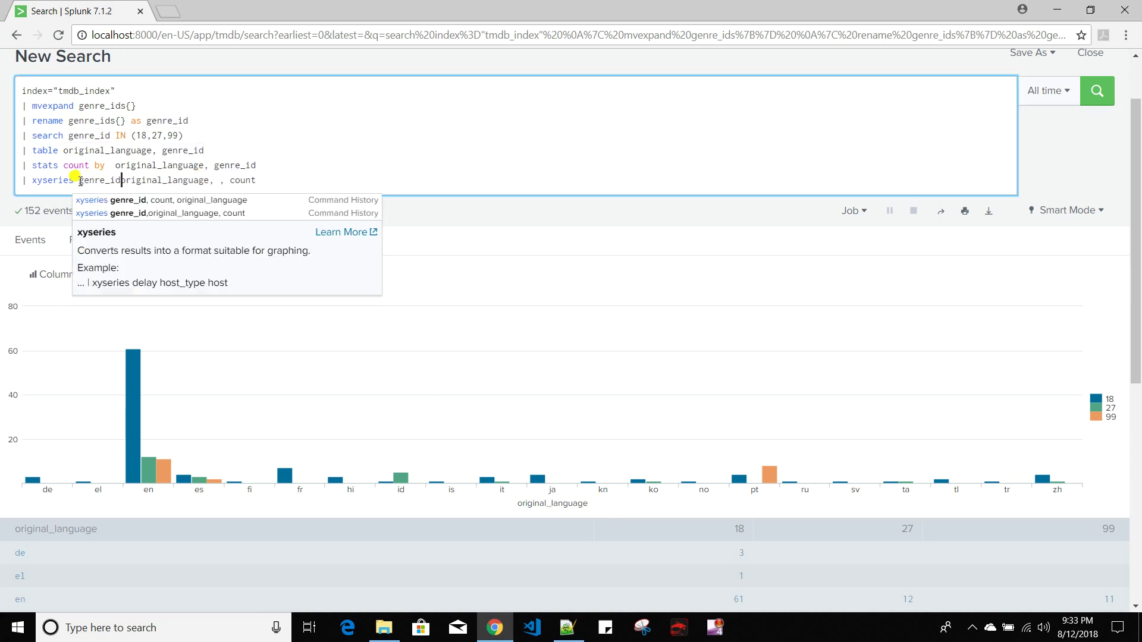
pyautogui.write(',')
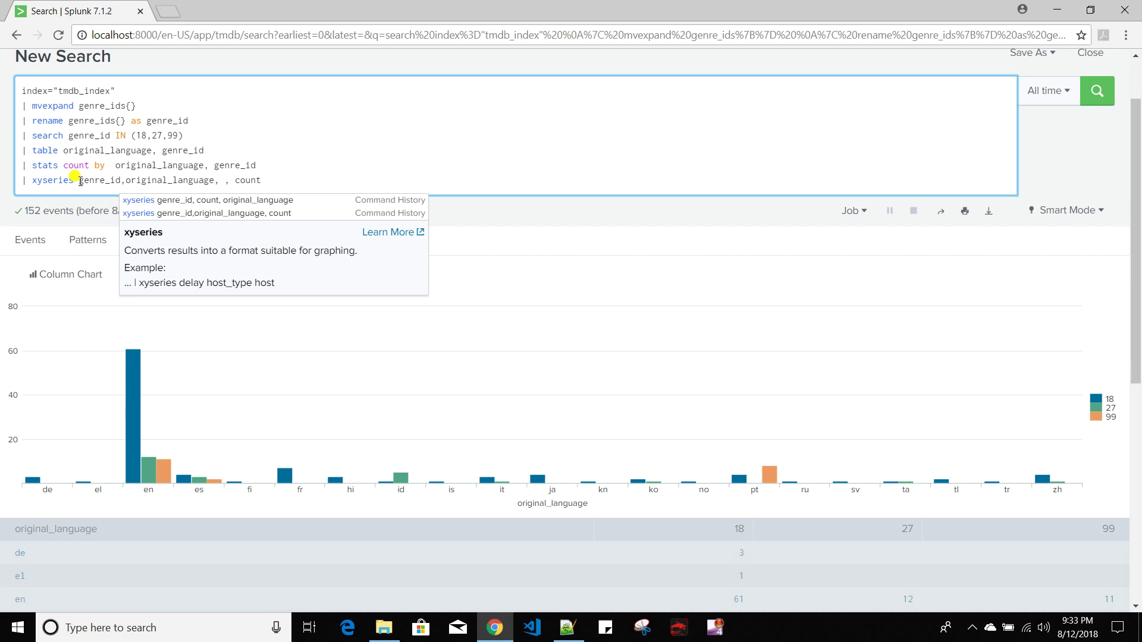
pyautogui.click(225, 181)
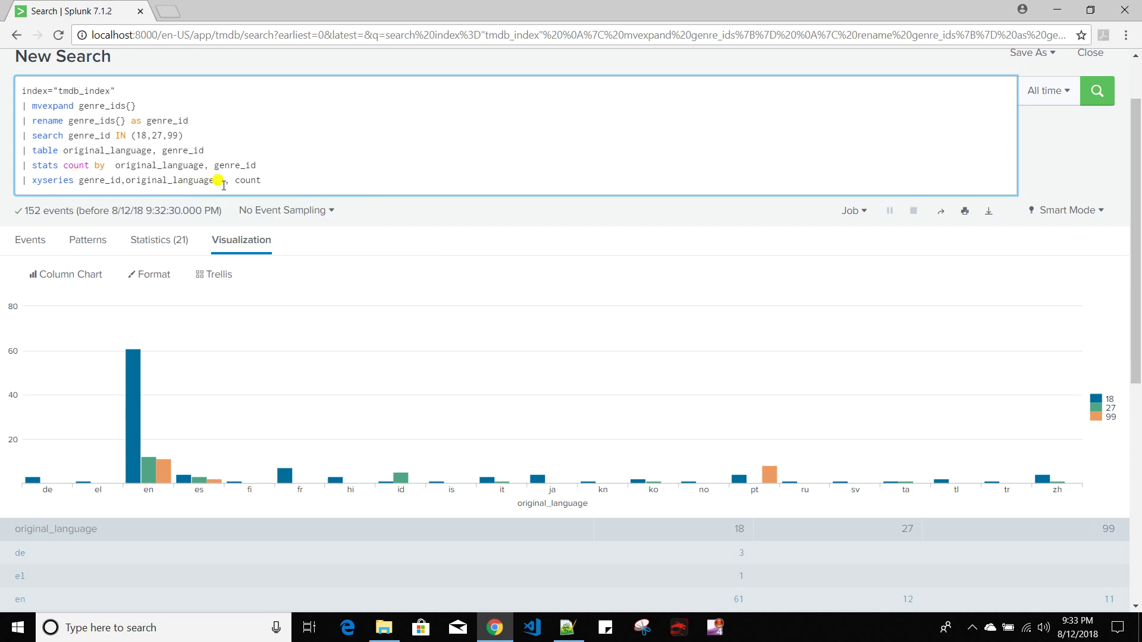
pyautogui.press('BackSpace')
pyautogui.press('Return')
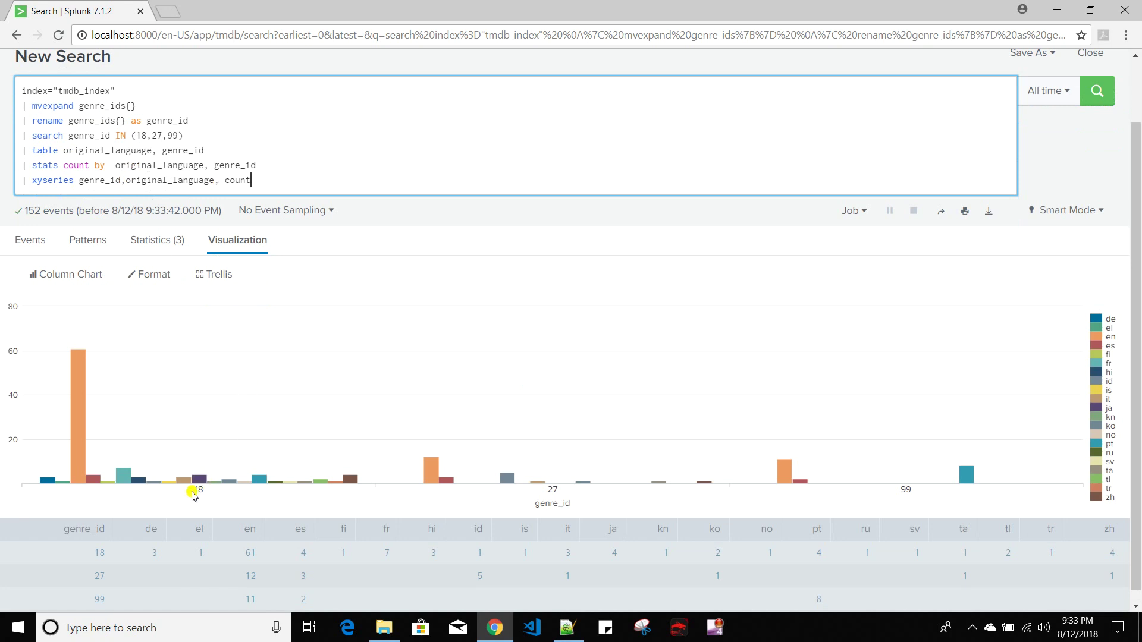
pyautogui.moveTo(84, 483)
pyautogui.moveTo(201, 484)
# Step: Undo the xyseries field reordering, rerun the search, and show the results as a statistics table
pyautogui.hotkey('ctrl', 'z')
pyautogui.hotkey('ctrl', 'z')
pyautogui.hotkey('ctrl', 'z')
pyautogui.hotkey('ctrl', 'z')
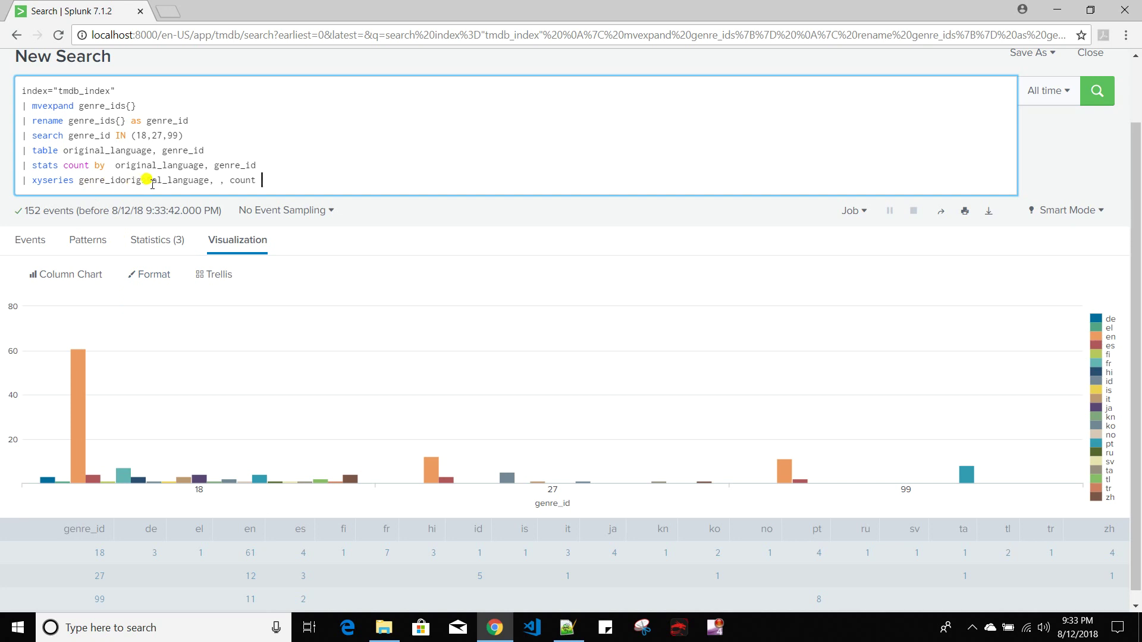
pyautogui.click(327, 176)
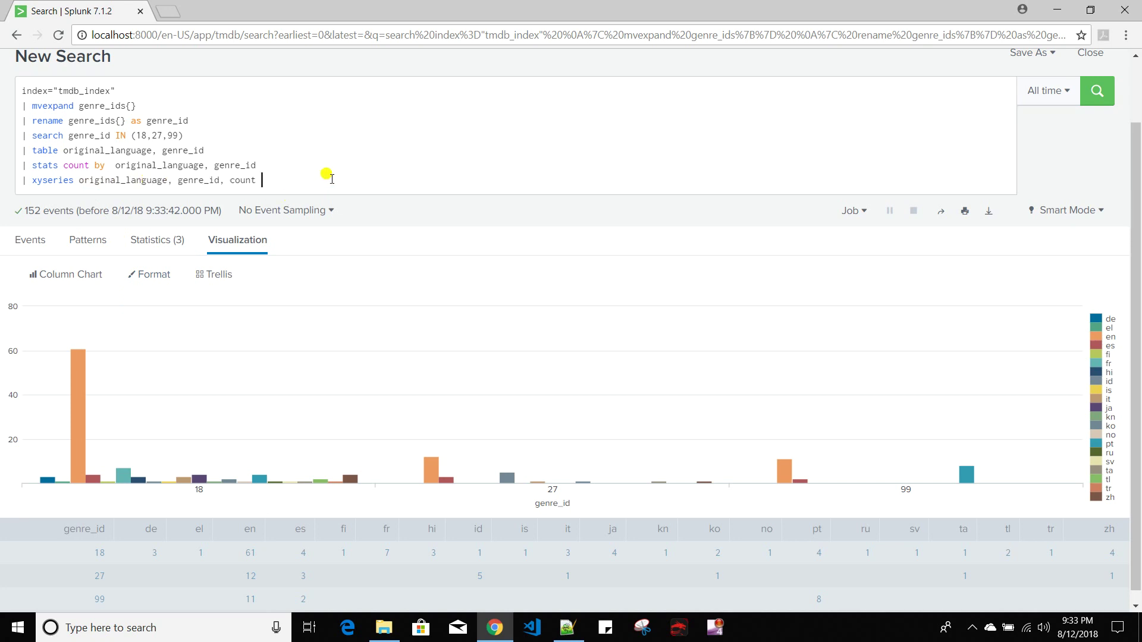
pyautogui.press('Return')
pyautogui.scroll(-1, 327, 176)
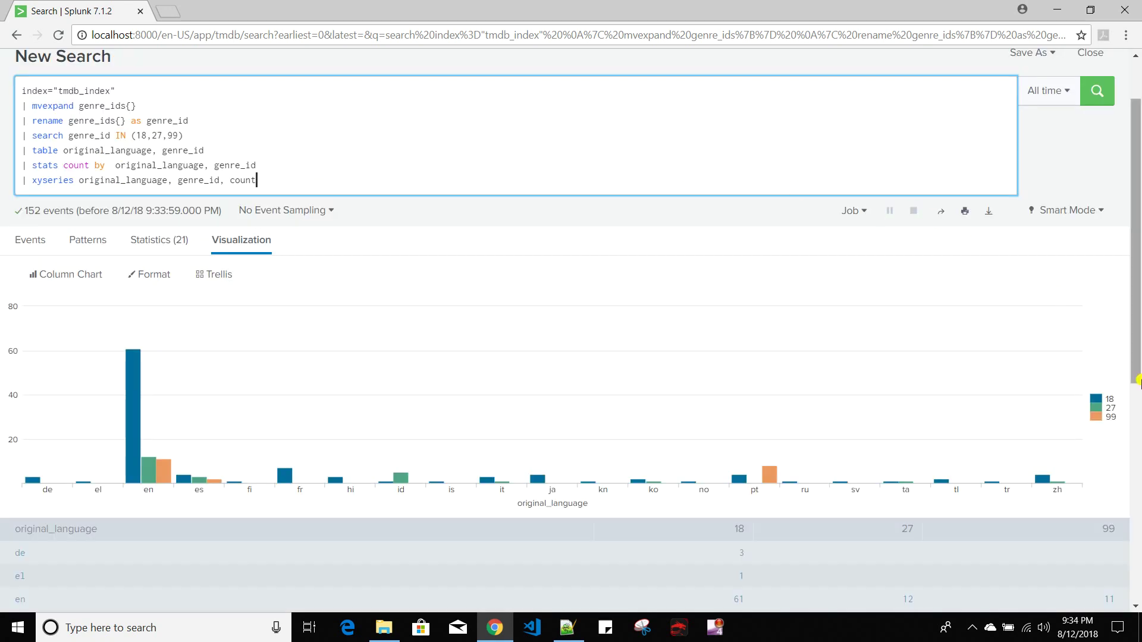
pyautogui.click(156, 250)
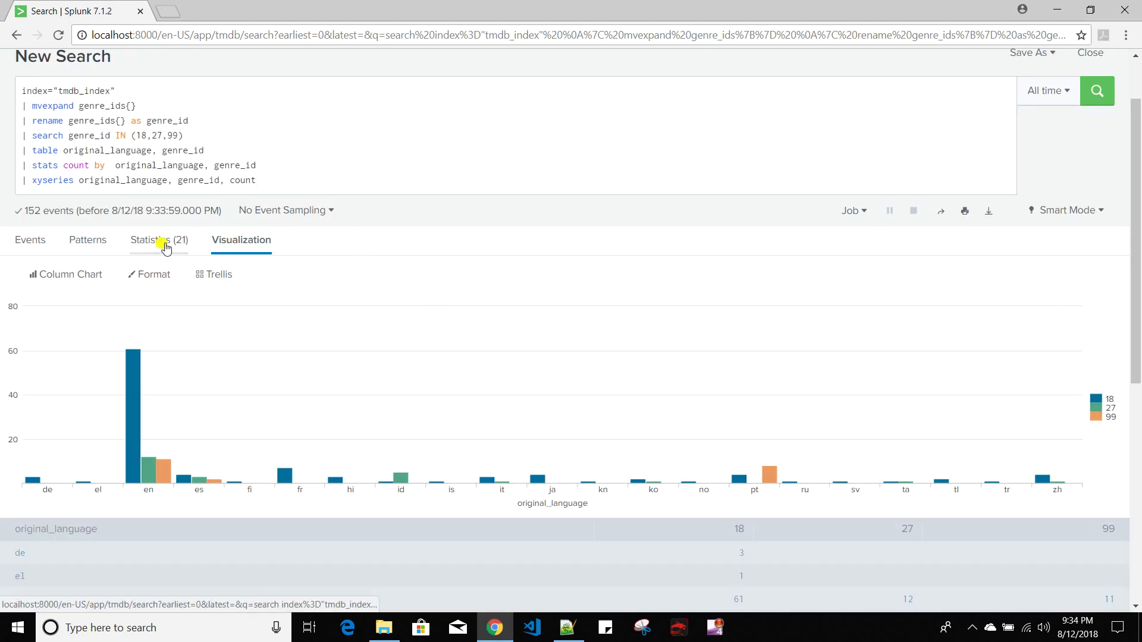
pyautogui.click(345, 181)
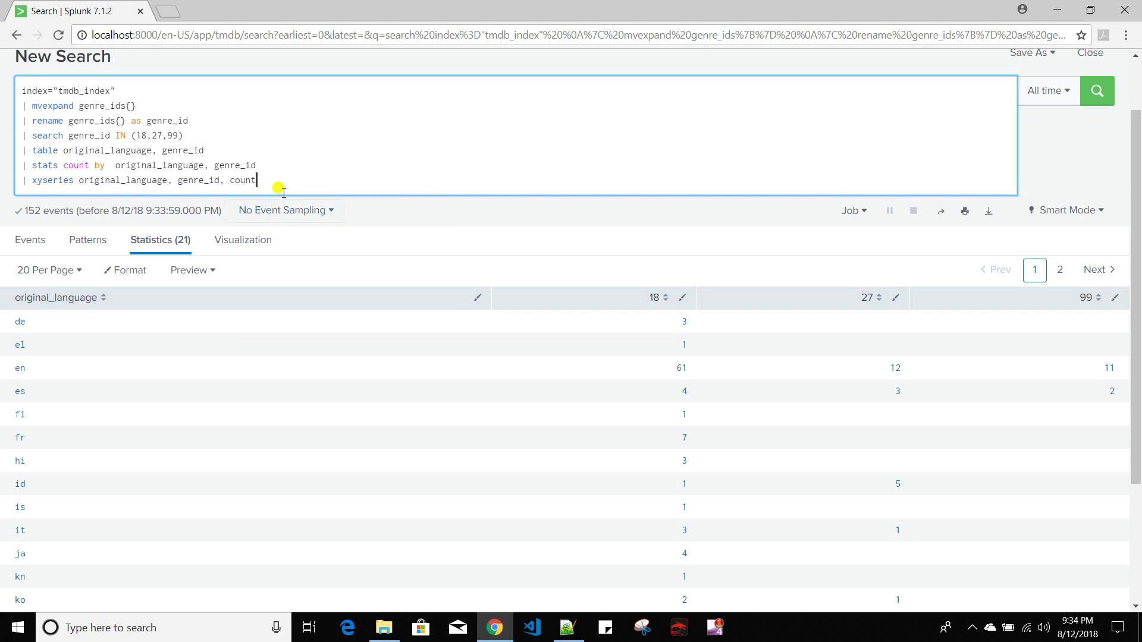
# Step: Duplicate the search's browser tab, and in the original tab delete the xyseries line and rerun the search
pyautogui.rightClick(73, 10)
pyautogui.click(149, 65)
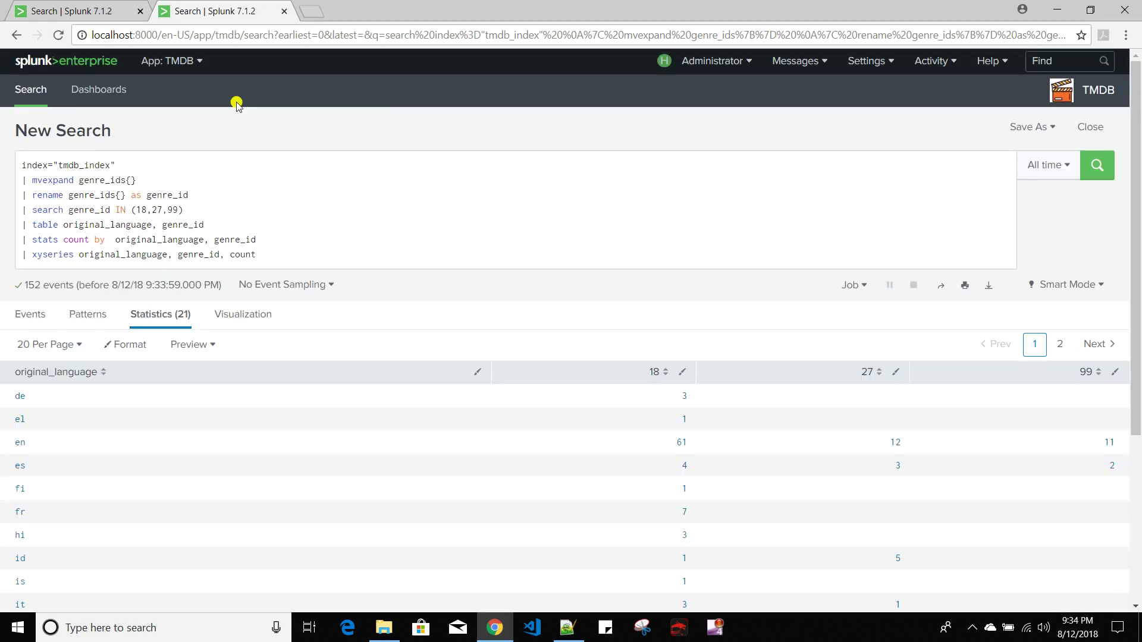
pyautogui.scroll(-1, 115, 90)
pyautogui.moveTo(254, 180); pyautogui.dragTo(8, 186)
pyautogui.press('BackSpace')
pyautogui.press('BackSpace')
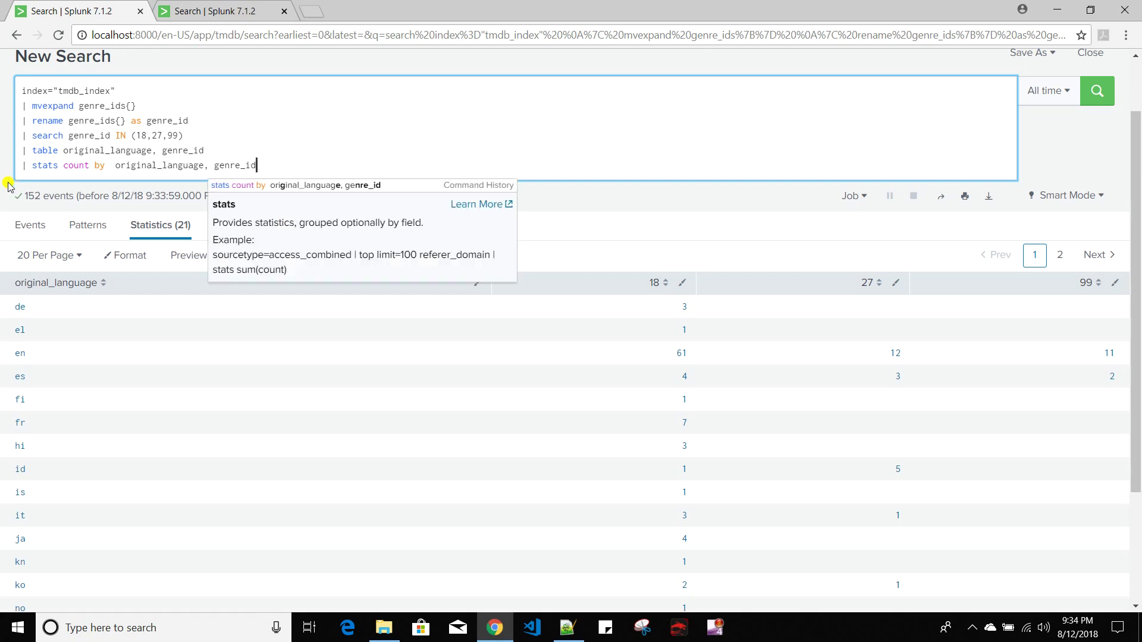
pyautogui.press('Return')
pyautogui.scroll(-1, 9, 186)
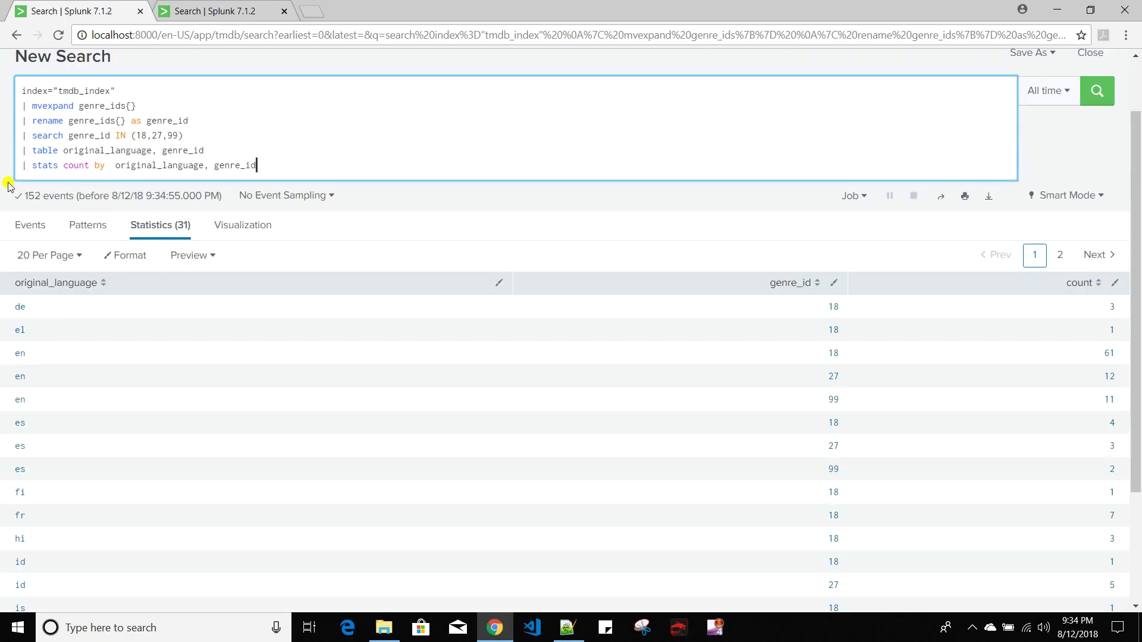
# Step: Switch to the duplicated search tab and add a new query line starting with "| untable" after the xyseries line
pyautogui.hotkey('alt', 'Left')
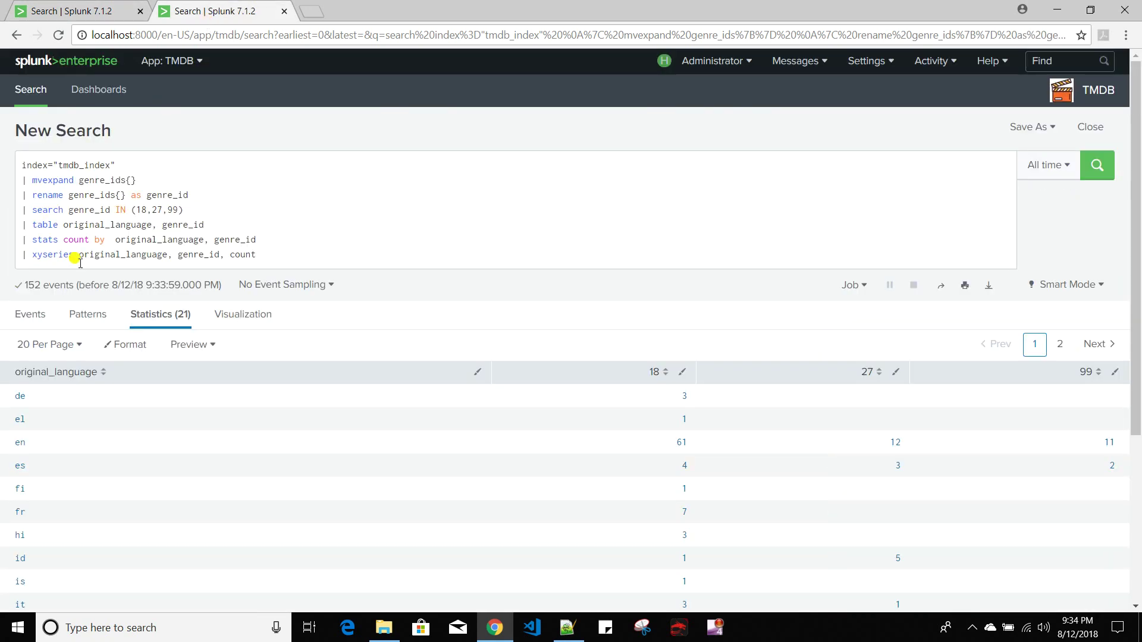
pyautogui.click(284, 249)
pyautogui.hotkey('shift', 'Return')
pyautogui.write('| ')
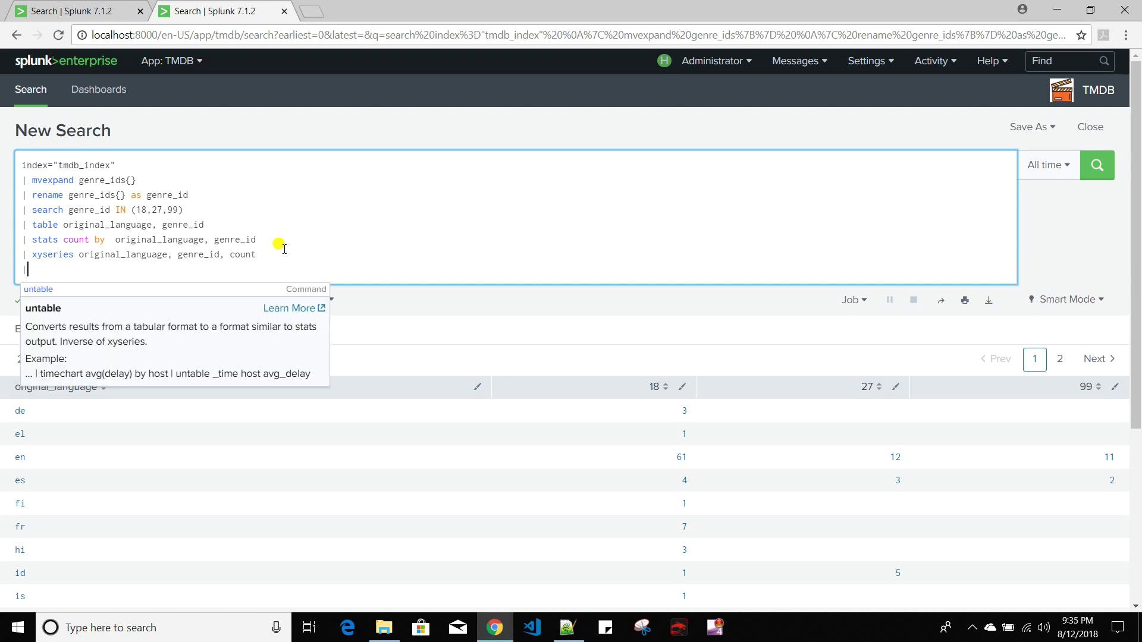
pyautogui.write('un')
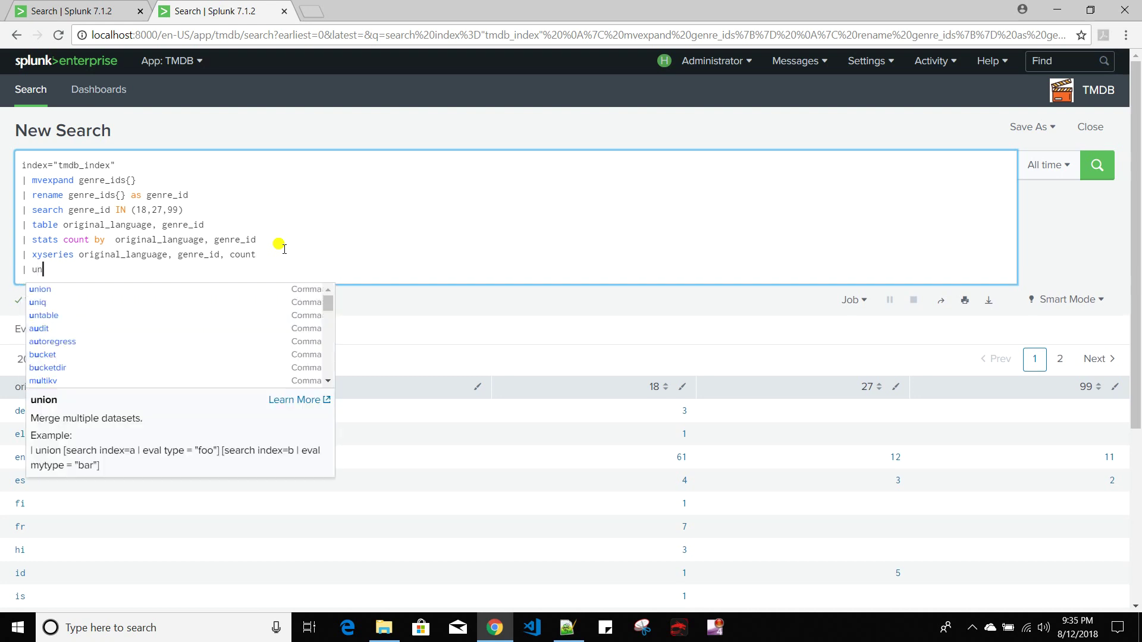
pyautogui.write('table')
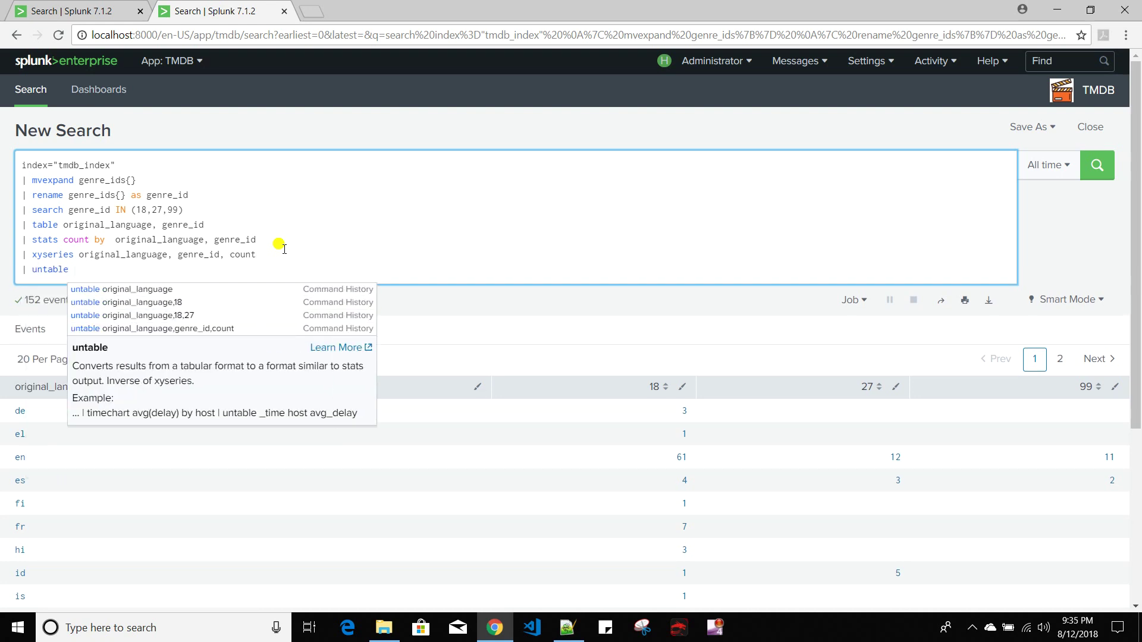
# Step: Copy the xyseries fields original_language, genre_id, count into the untable line and run the search
pyautogui.moveTo(79, 255); pyautogui.dragTo(265, 259)
pyautogui.hotkey('ctrl', 'c')
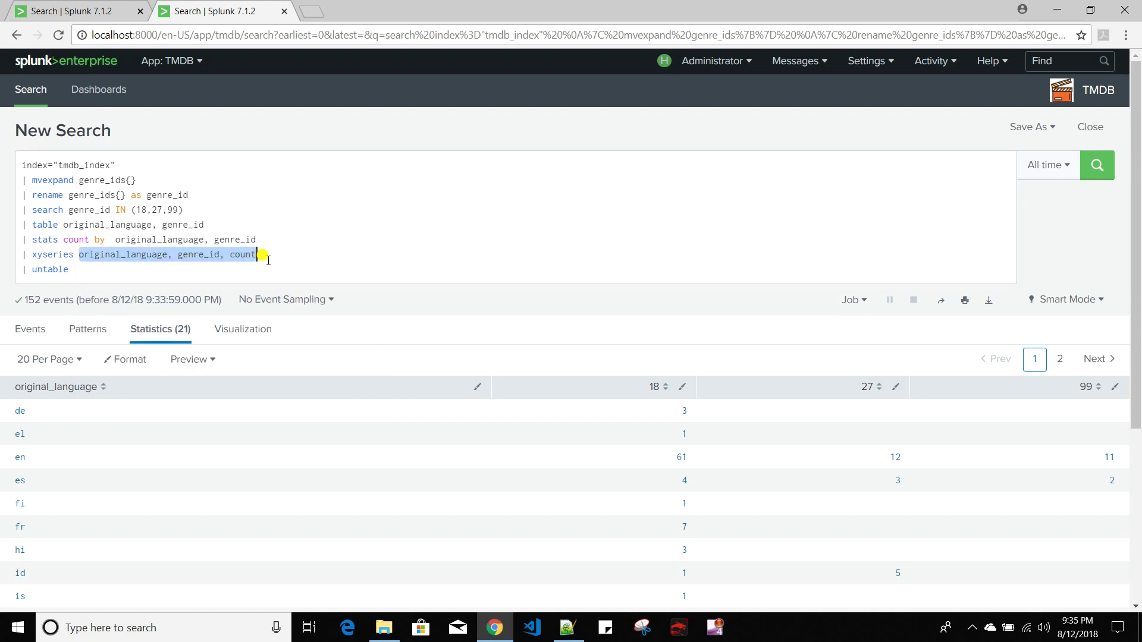
pyautogui.click(119, 270)
pyautogui.hotkey('ctrl', 'v')
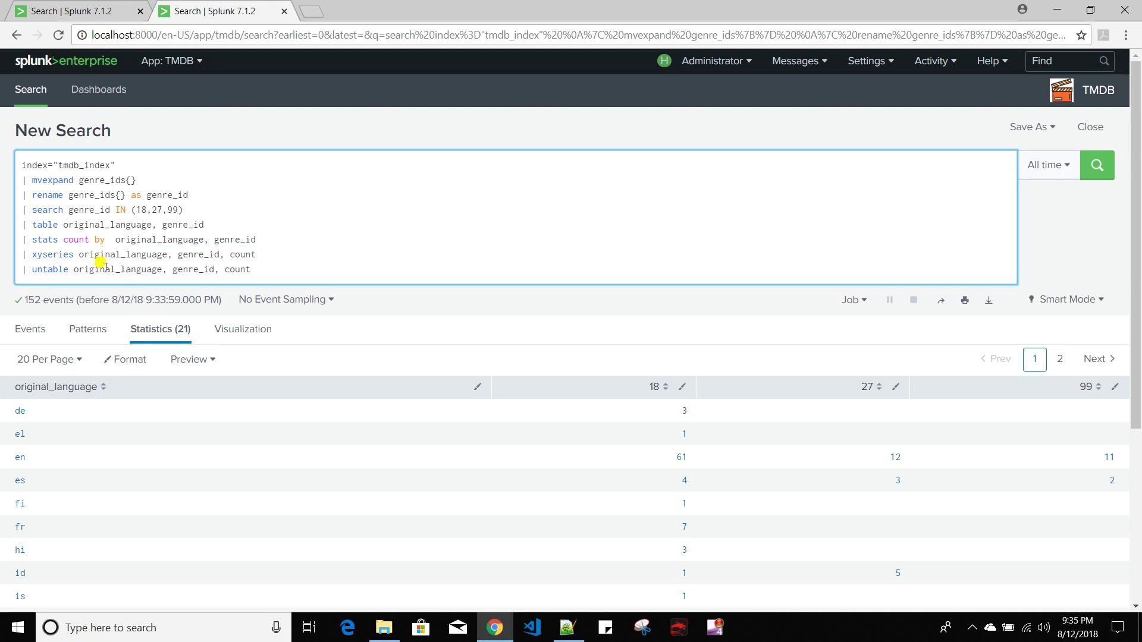
pyautogui.doubleClick(105, 269)
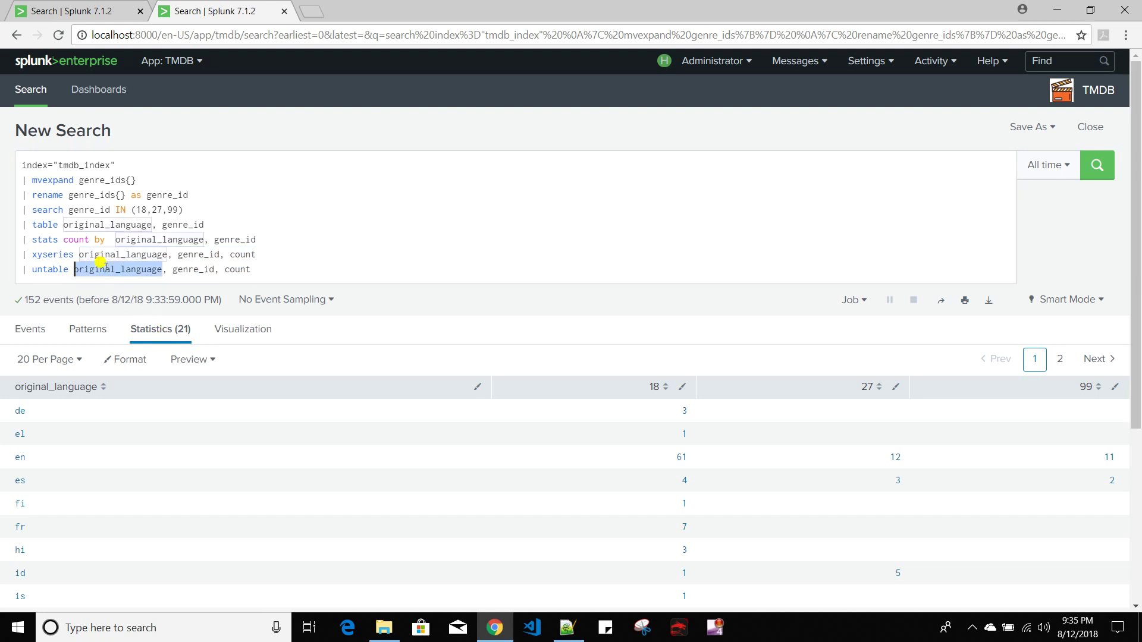
pyautogui.doubleClick(200, 269)
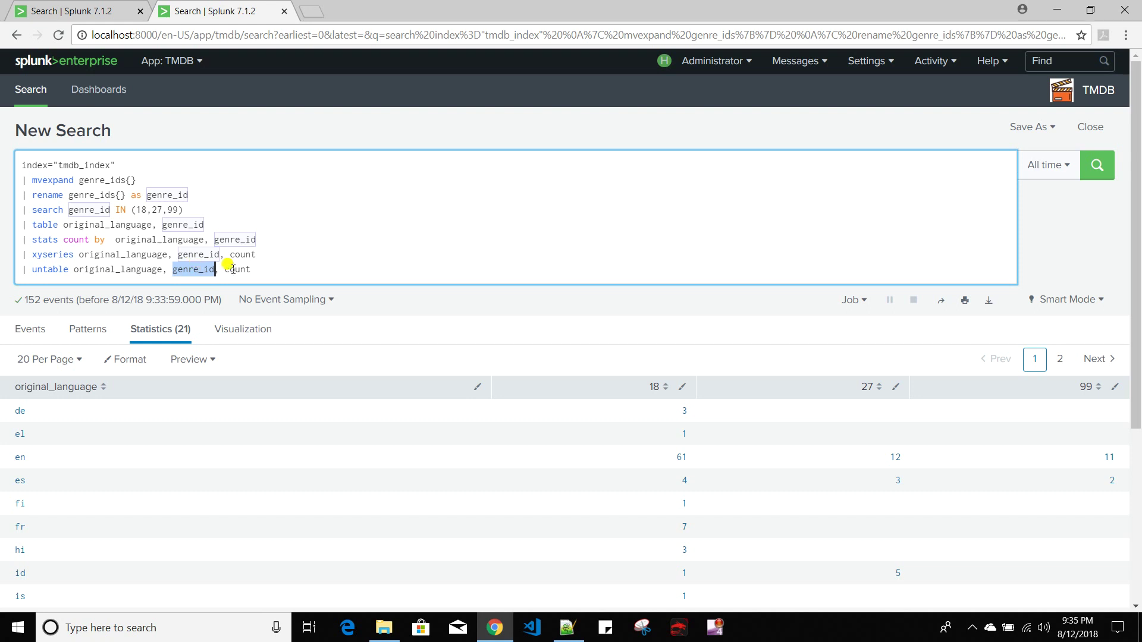
pyautogui.doubleClick(244, 268)
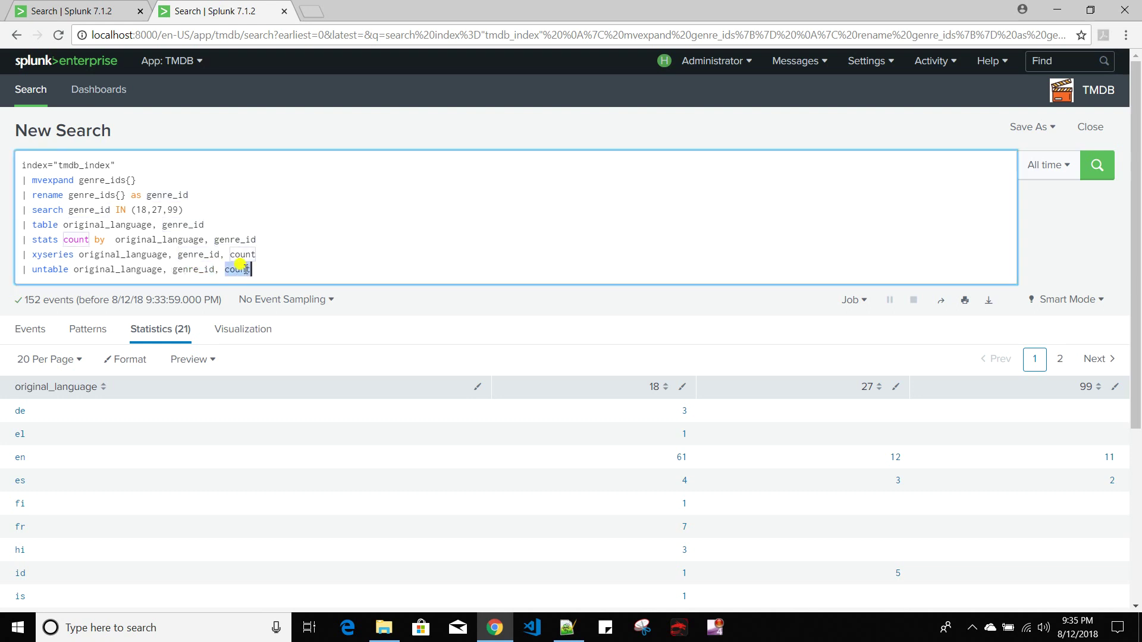
pyautogui.click(326, 265)
pyautogui.press('Return')
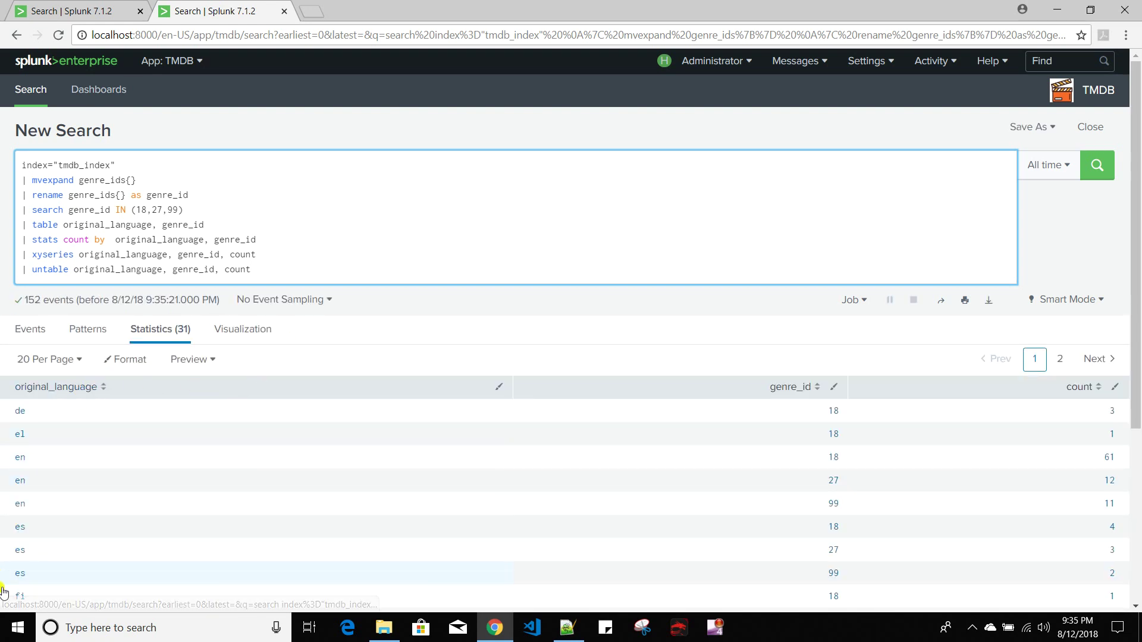
# Step: Compare both tabs' results, copy the whole xyseries line to the end of the original tab's query, and rerun that search
pyautogui.click(69, 18)
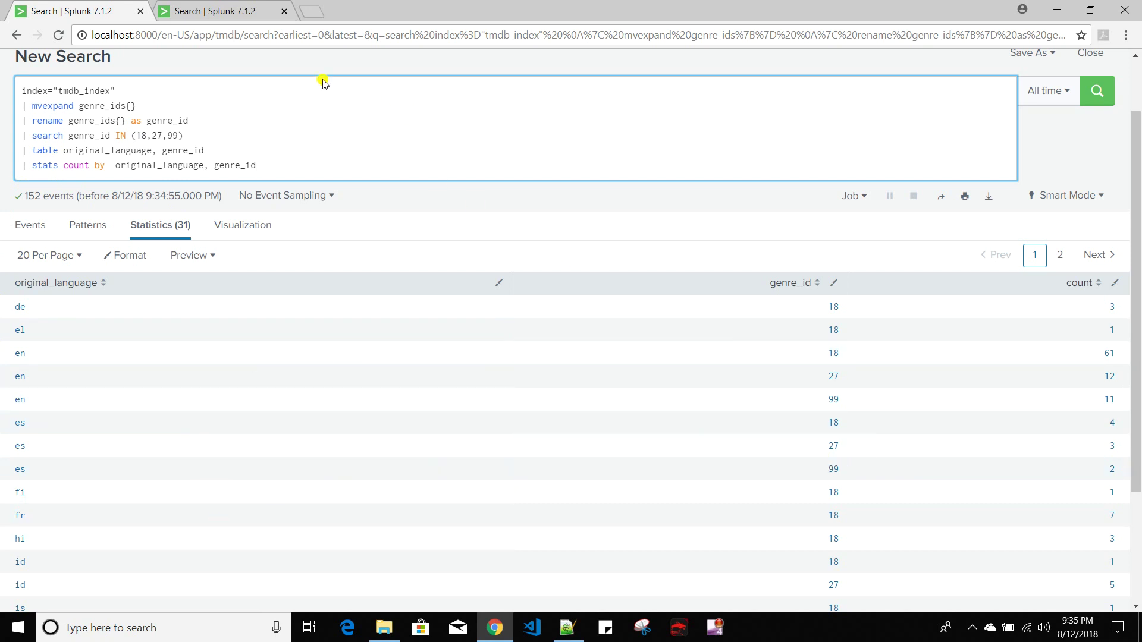
pyautogui.click(236, 21)
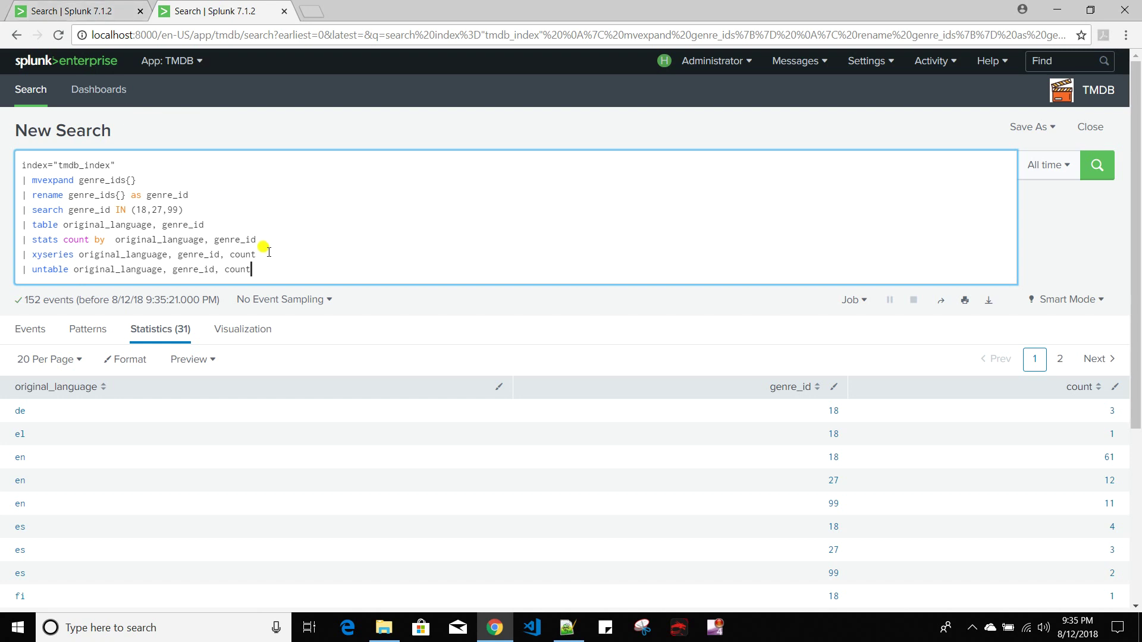
pyautogui.moveTo(262, 254); pyautogui.dragTo(2, 257)
pyautogui.hotkey('ctrl', 'c')
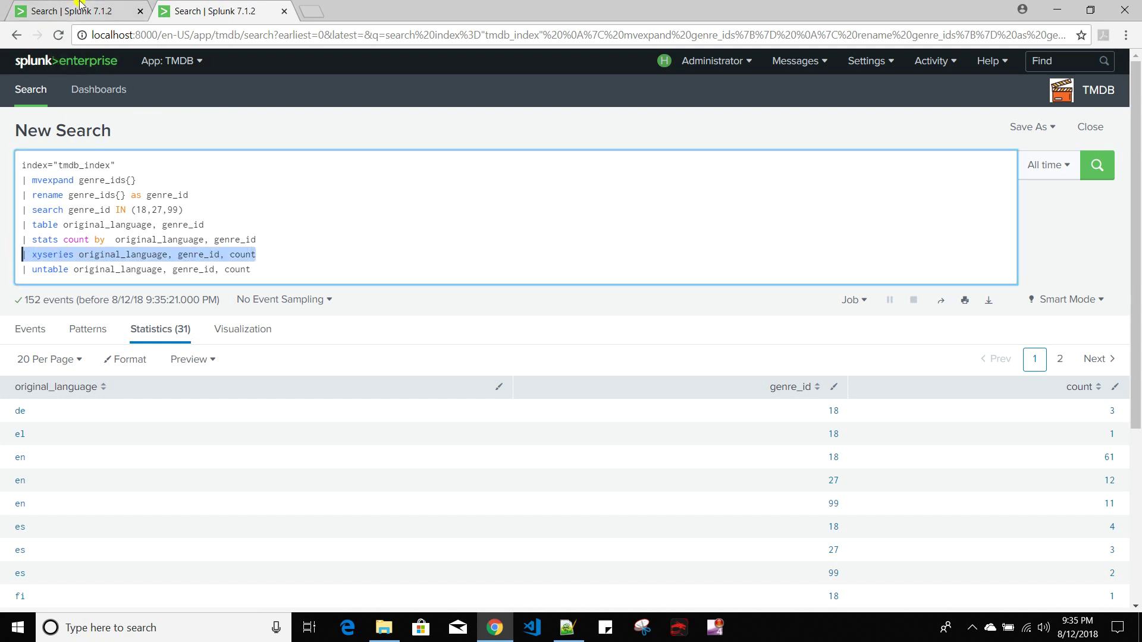
pyautogui.click(77, 11)
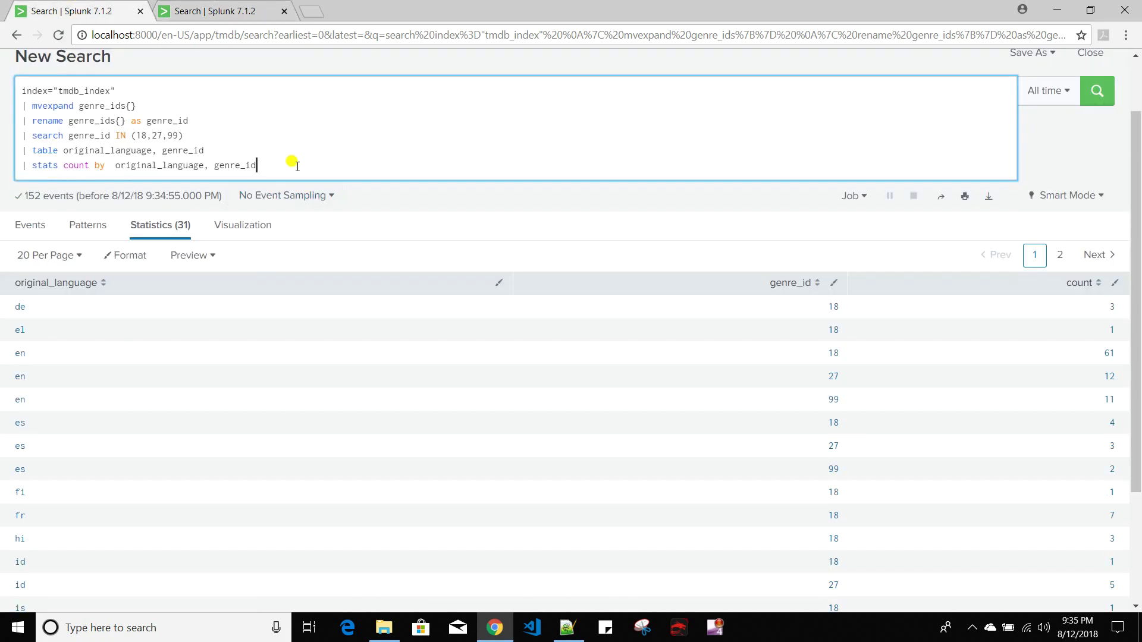
pyautogui.hotkey('shift', 'Return')
pyautogui.hotkey('ctrl', 'v')
pyautogui.press('Return')
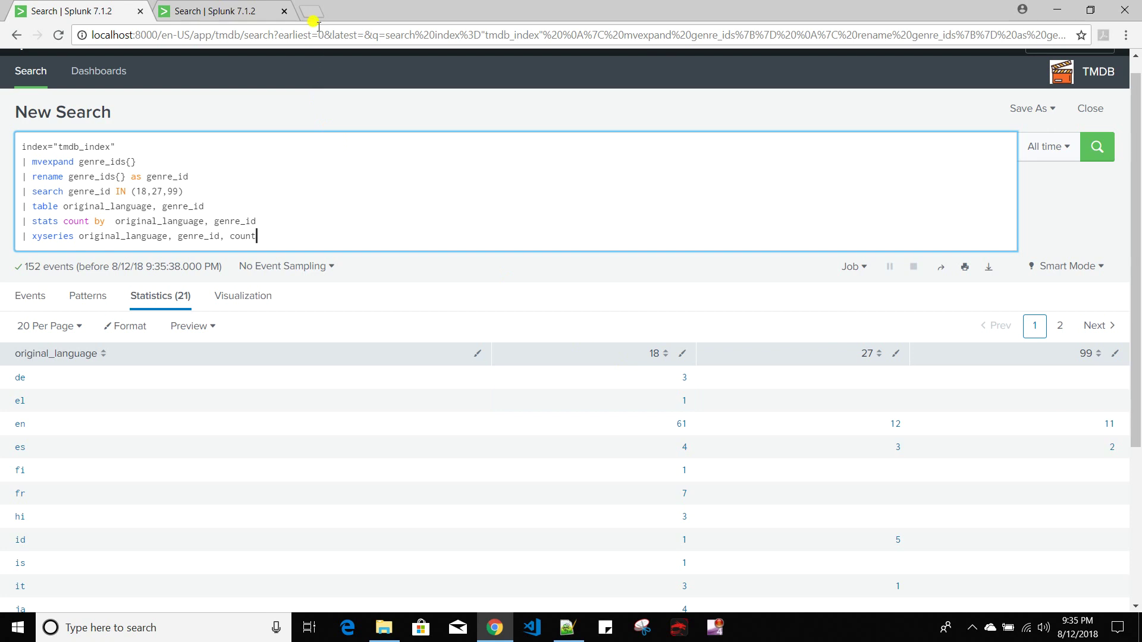
# Step: In the duplicated tab, append "| xyseries original_language, genre_id, count" after the untable line and run the search
pyautogui.click(229, 11)
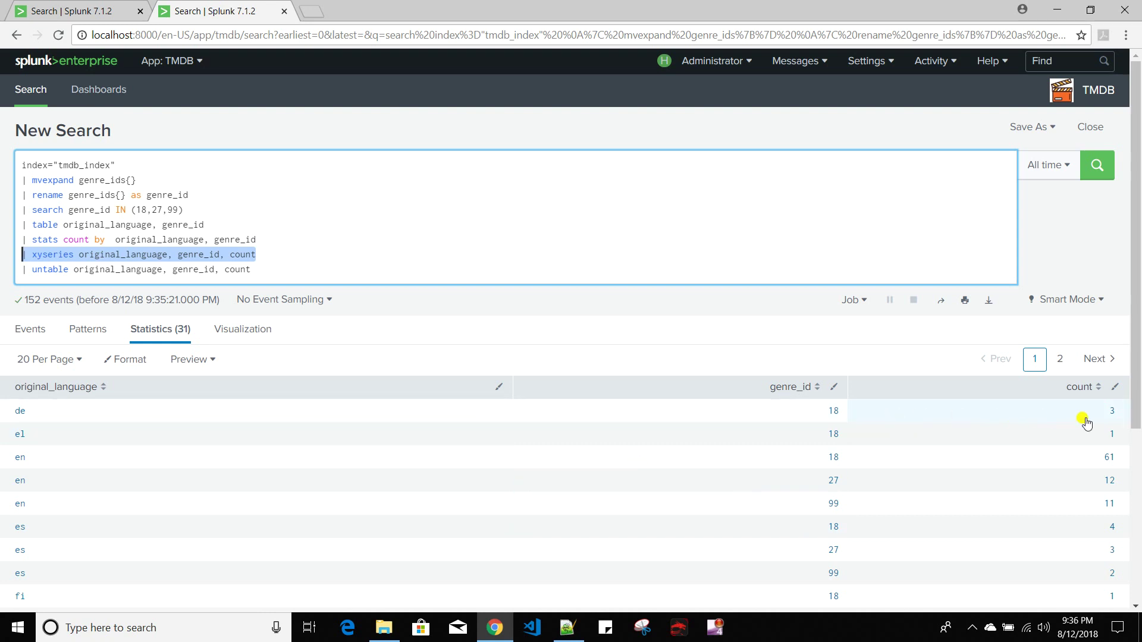
pyautogui.click(280, 268)
pyautogui.moveTo(261, 256); pyautogui.dragTo(5, 255)
pyautogui.hotkey('ctrl', 'c')
pyautogui.click(301, 272)
pyautogui.press('Return')
pyautogui.hotkey('ctrl', 'v')
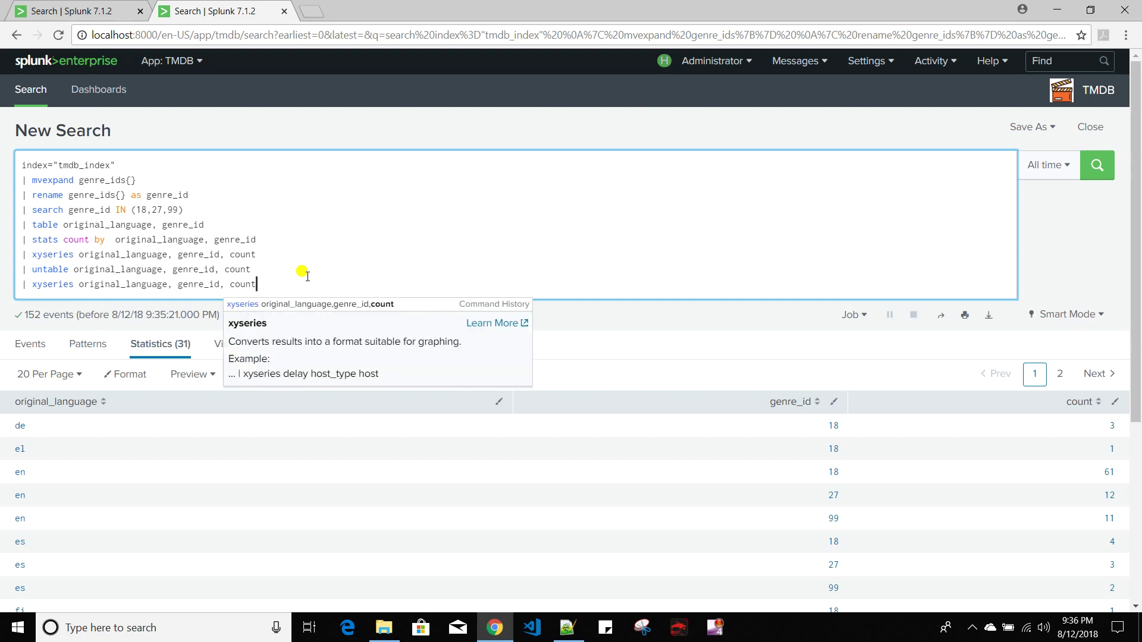
pyautogui.press('Return')
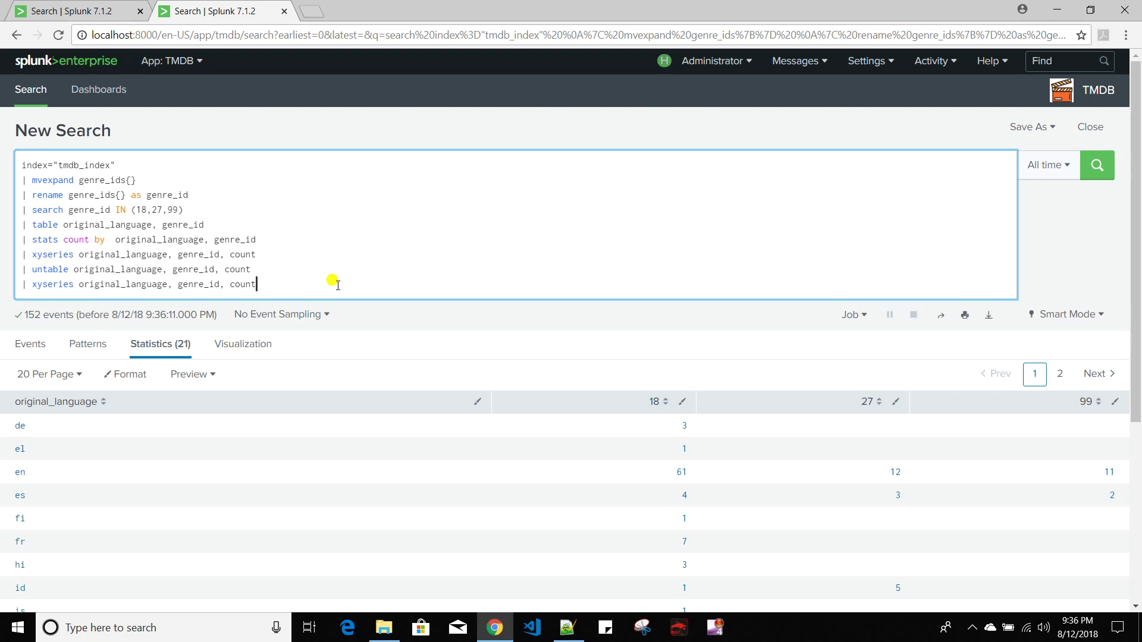
pyautogui.doubleClick(43, 269)
pyautogui.doubleClick(44, 284)
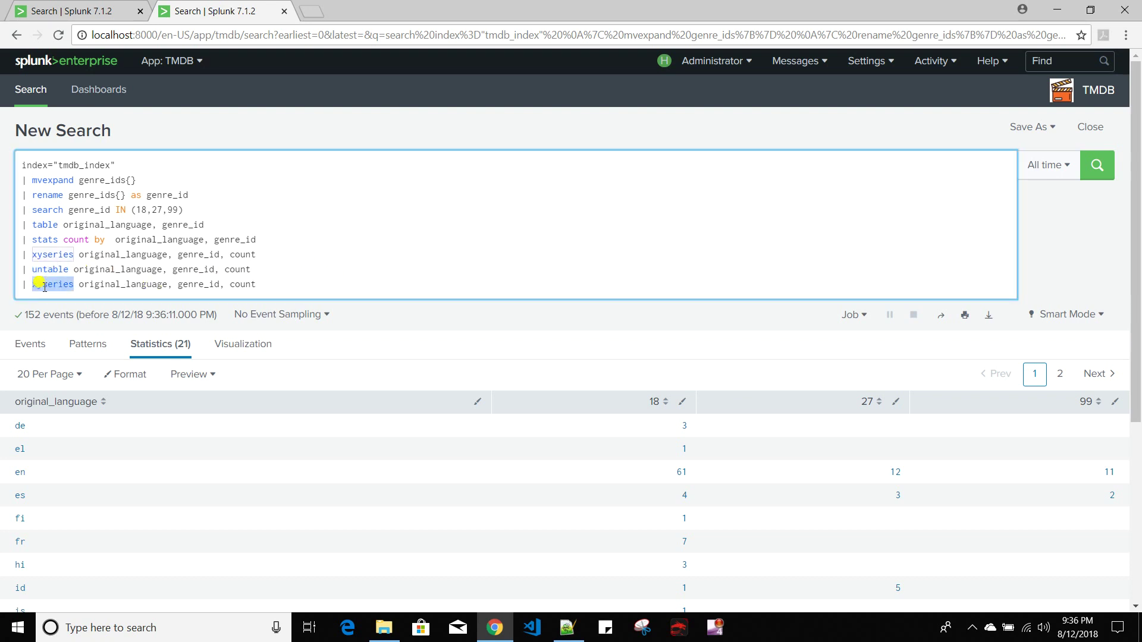